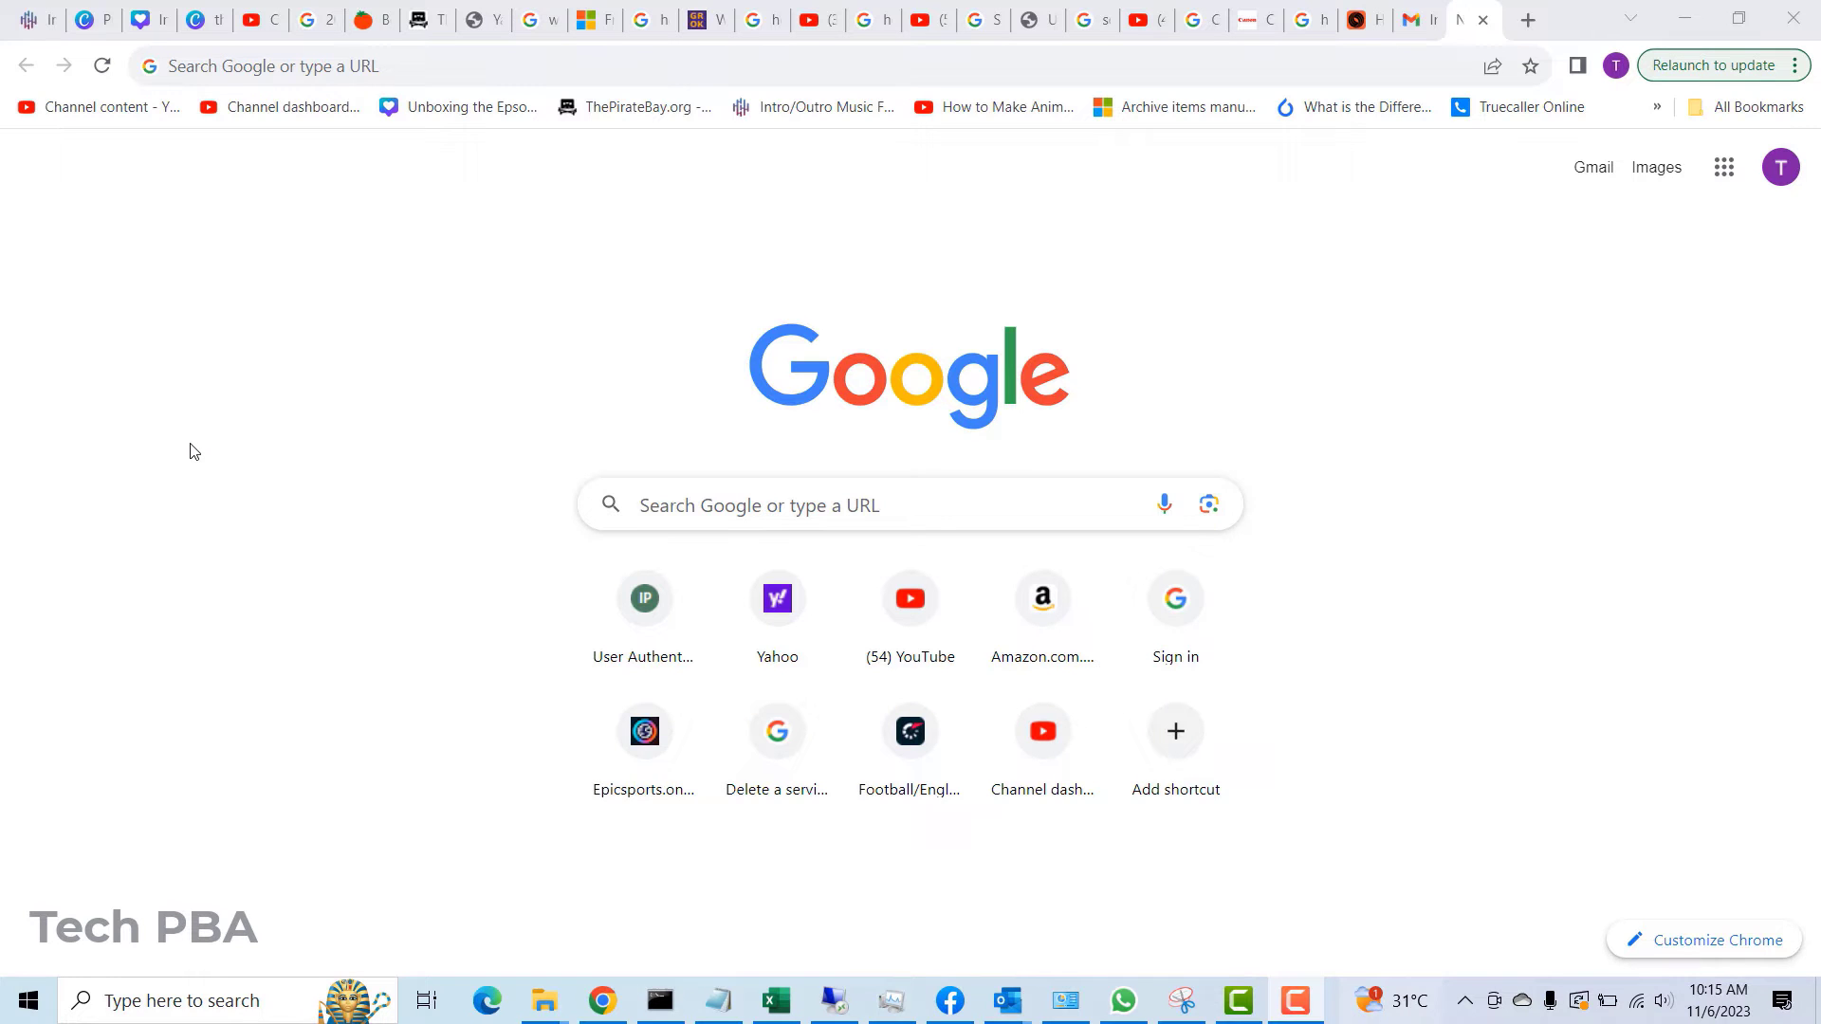
- Load yahoo.com in Chrome's address bar to reach the Yahoo sign-in page
{"action": "left_click", "coordinate": [255, 66]}
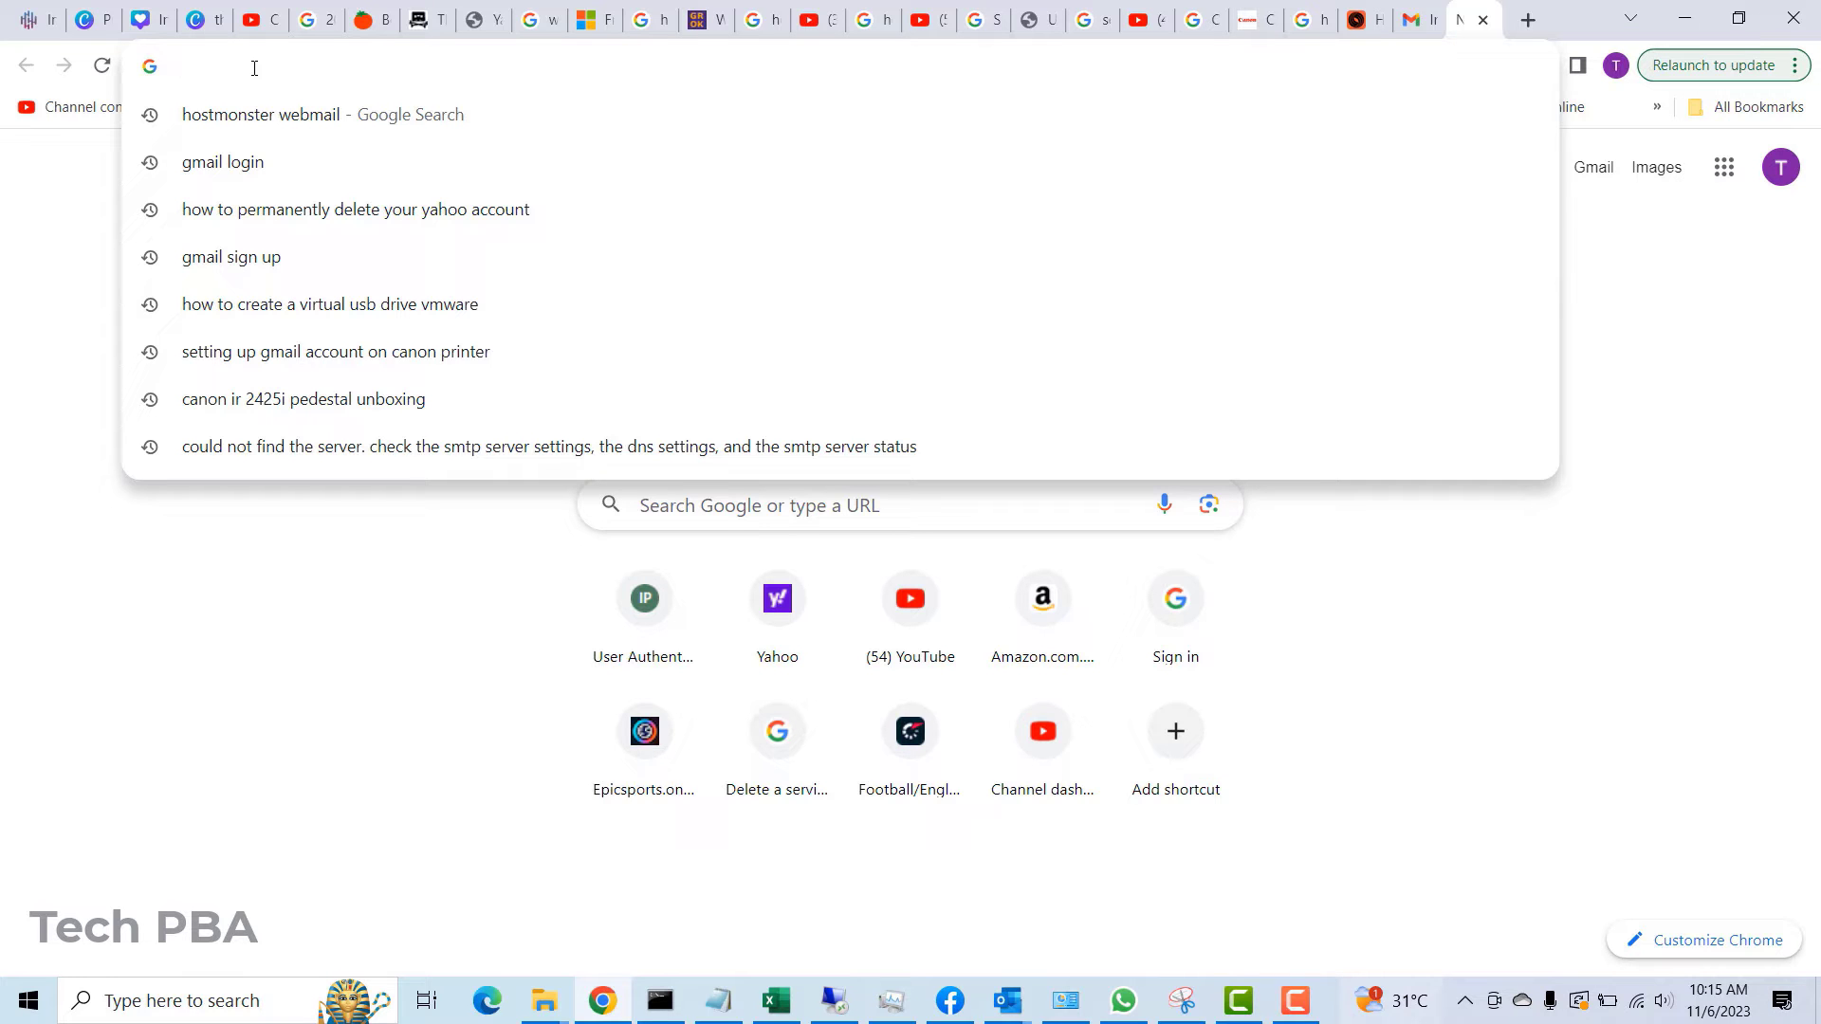
{"action": "type", "text": "yahoo."}
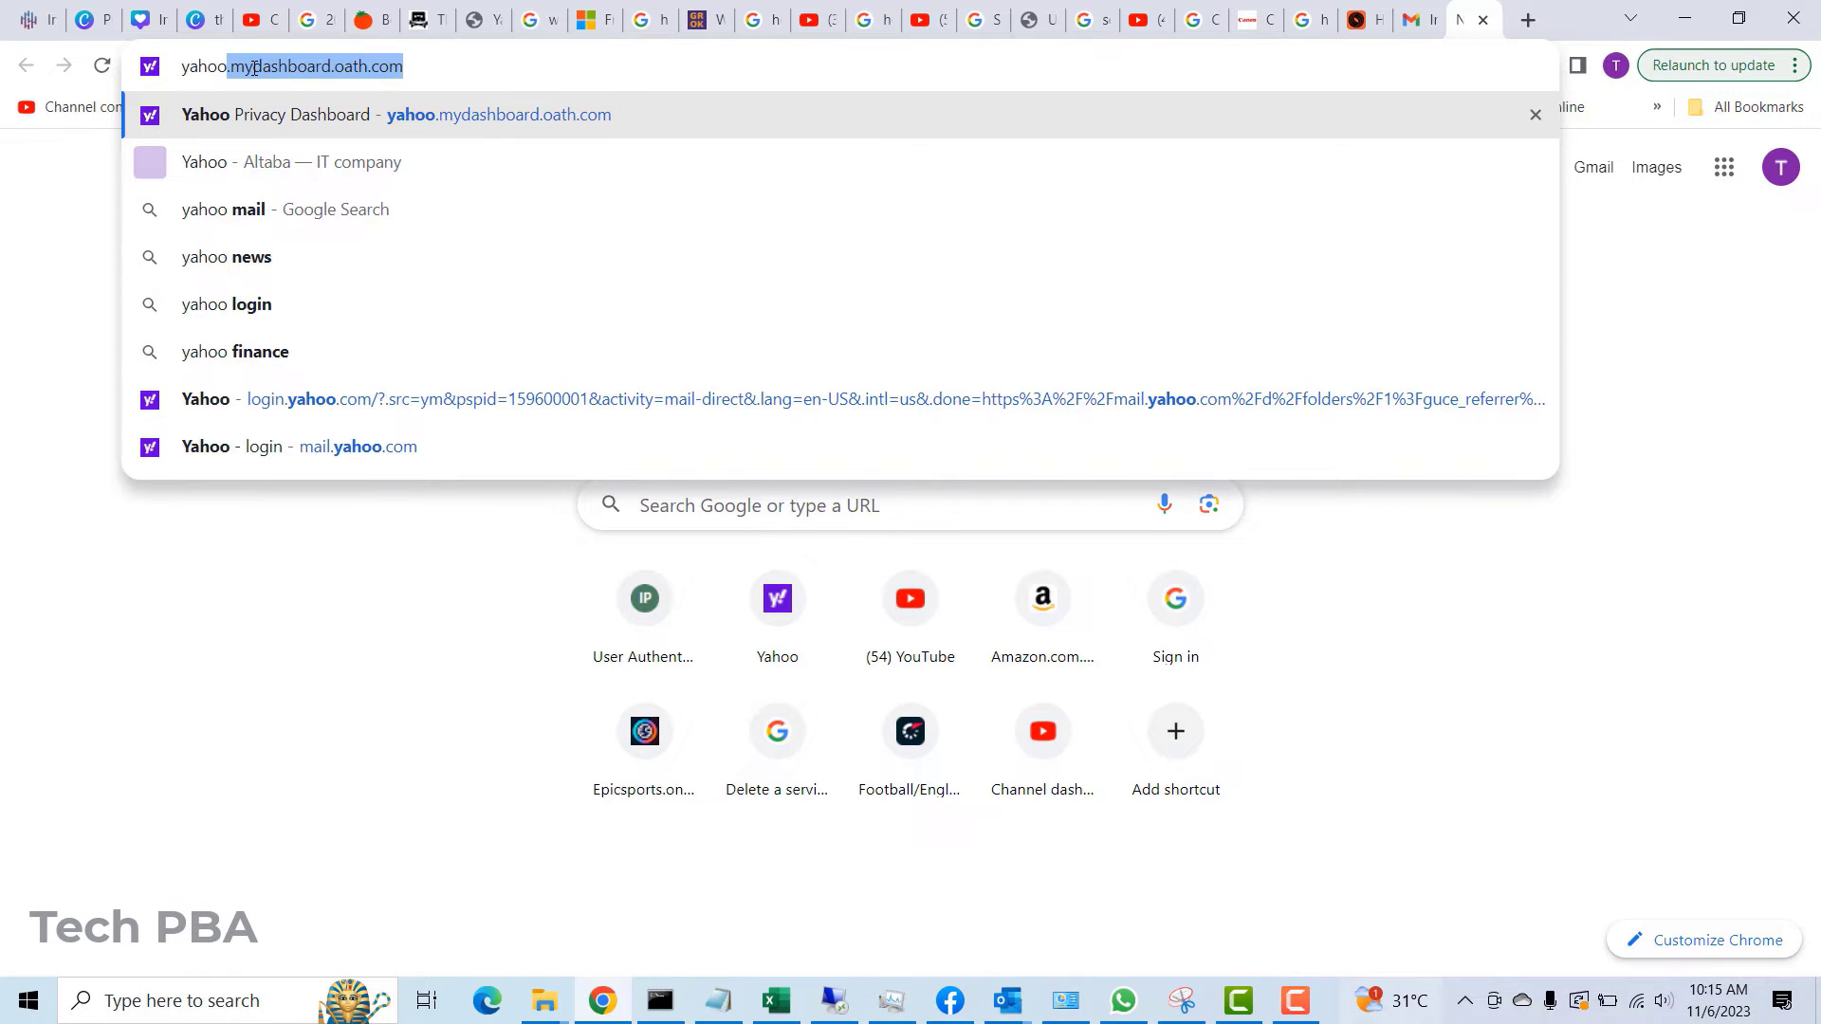
{"action": "type", "text": "com"}
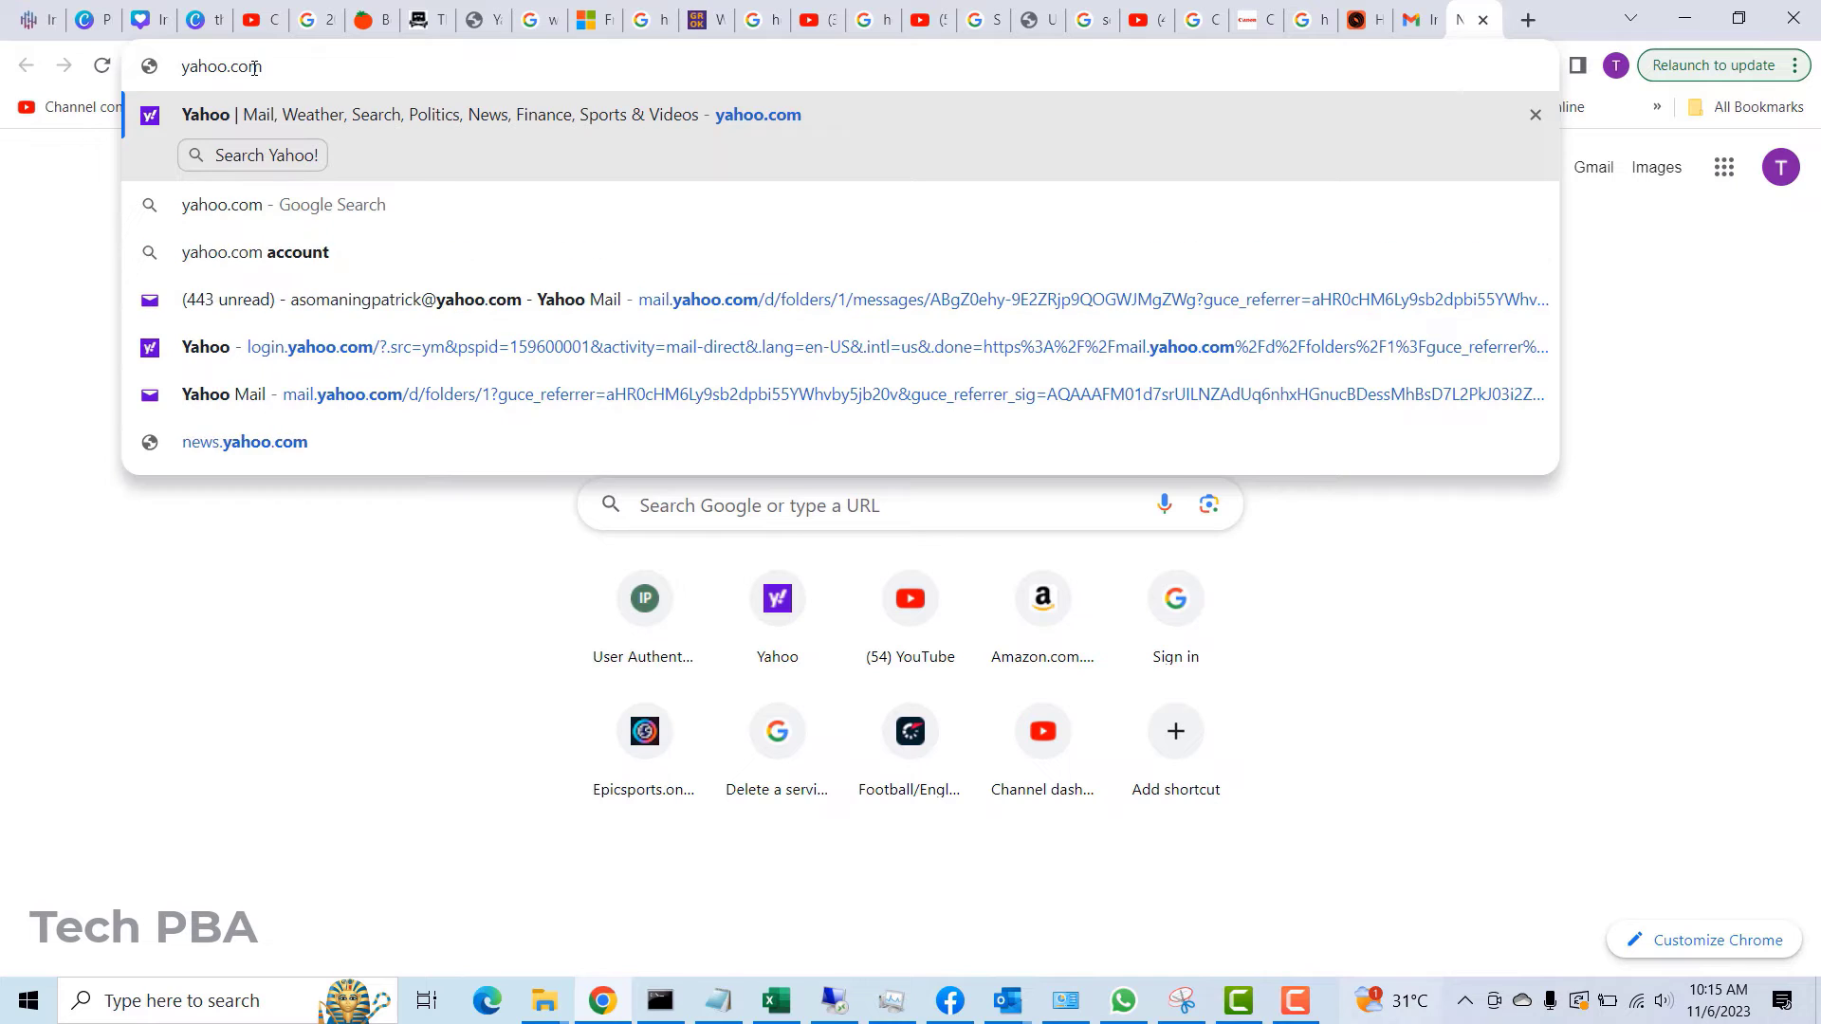
{"action": "key", "text": "Return"}
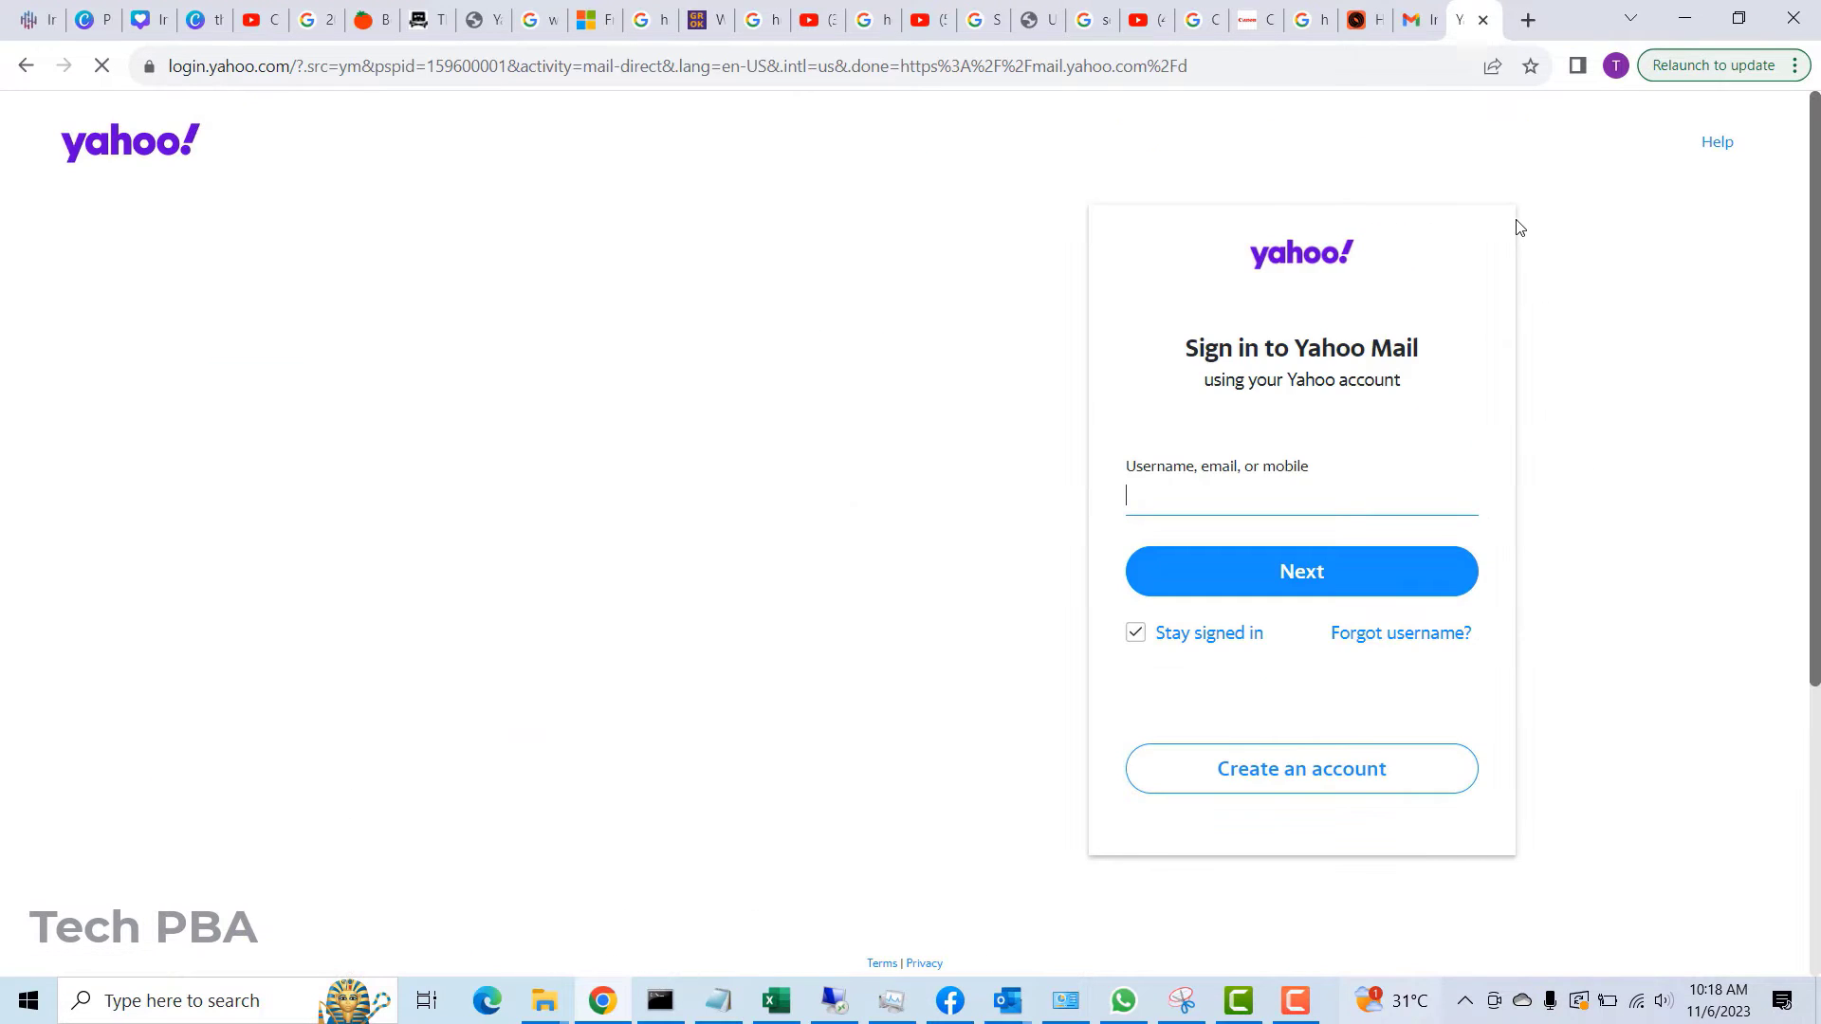
- Enter the account e-mail address, untick Stay signed in, and continue
{"action": "left_click", "coordinate": [1164, 500]}
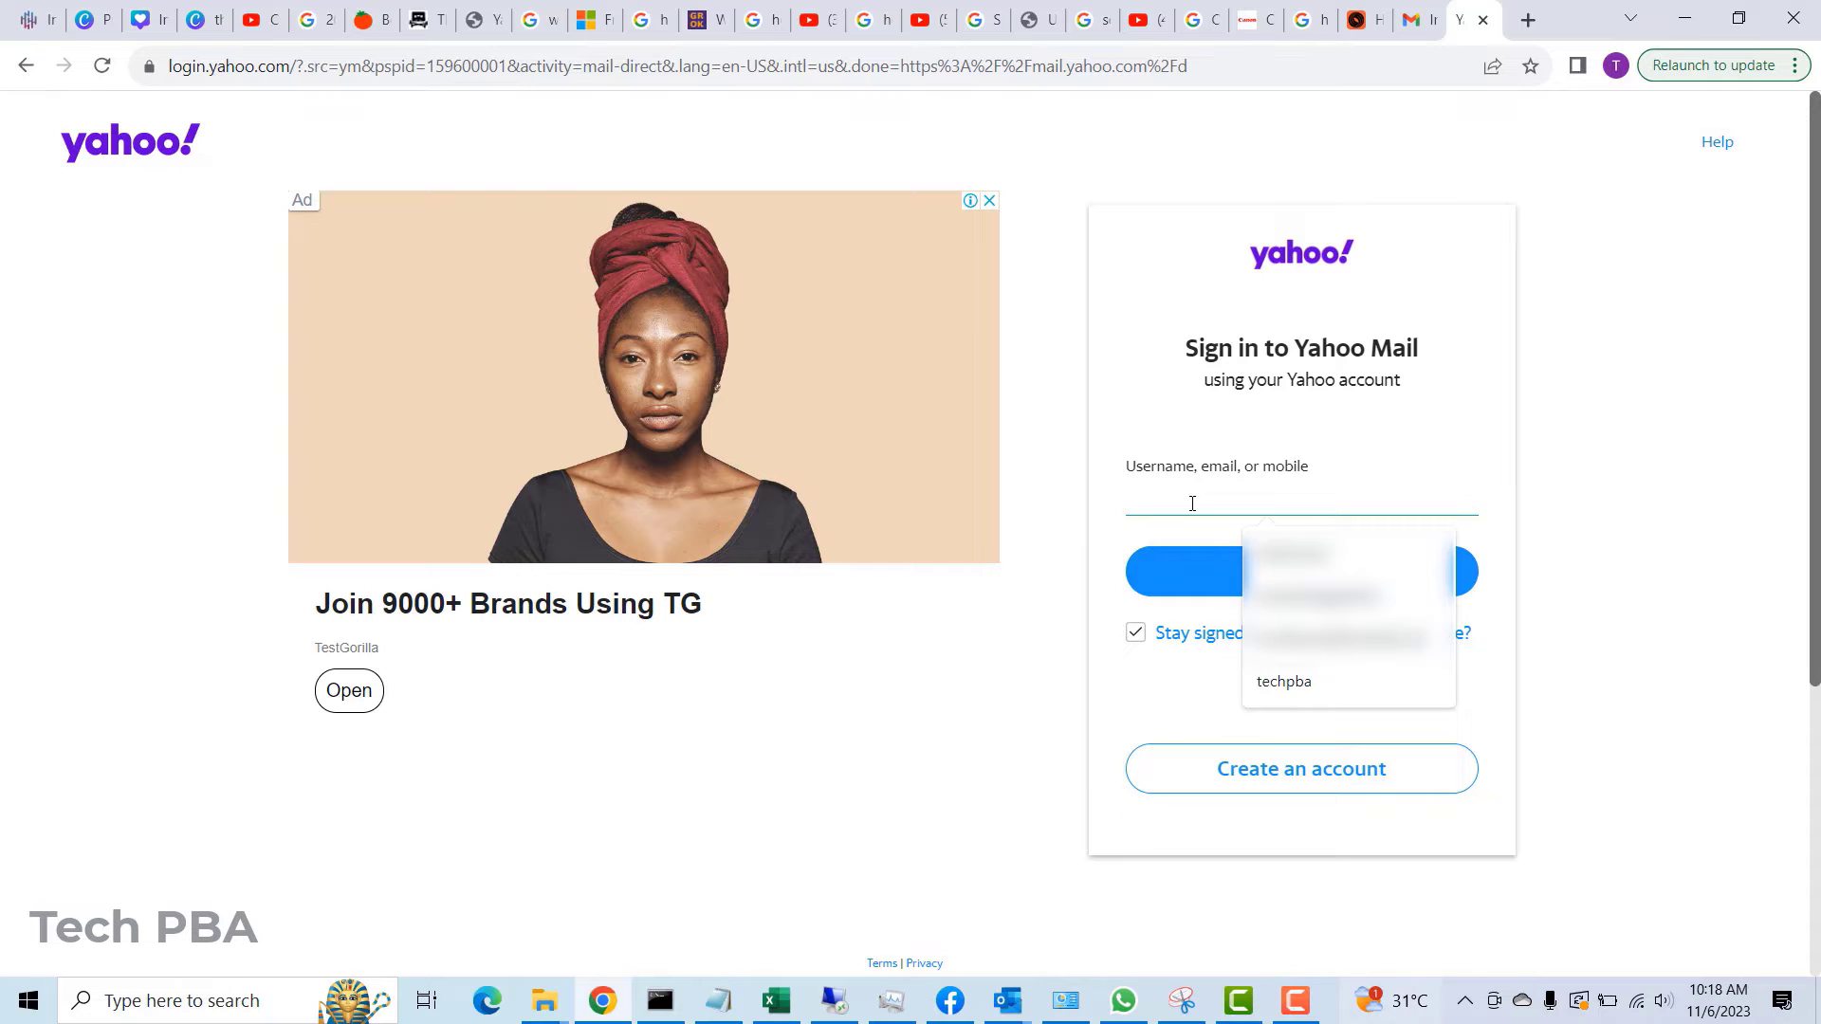
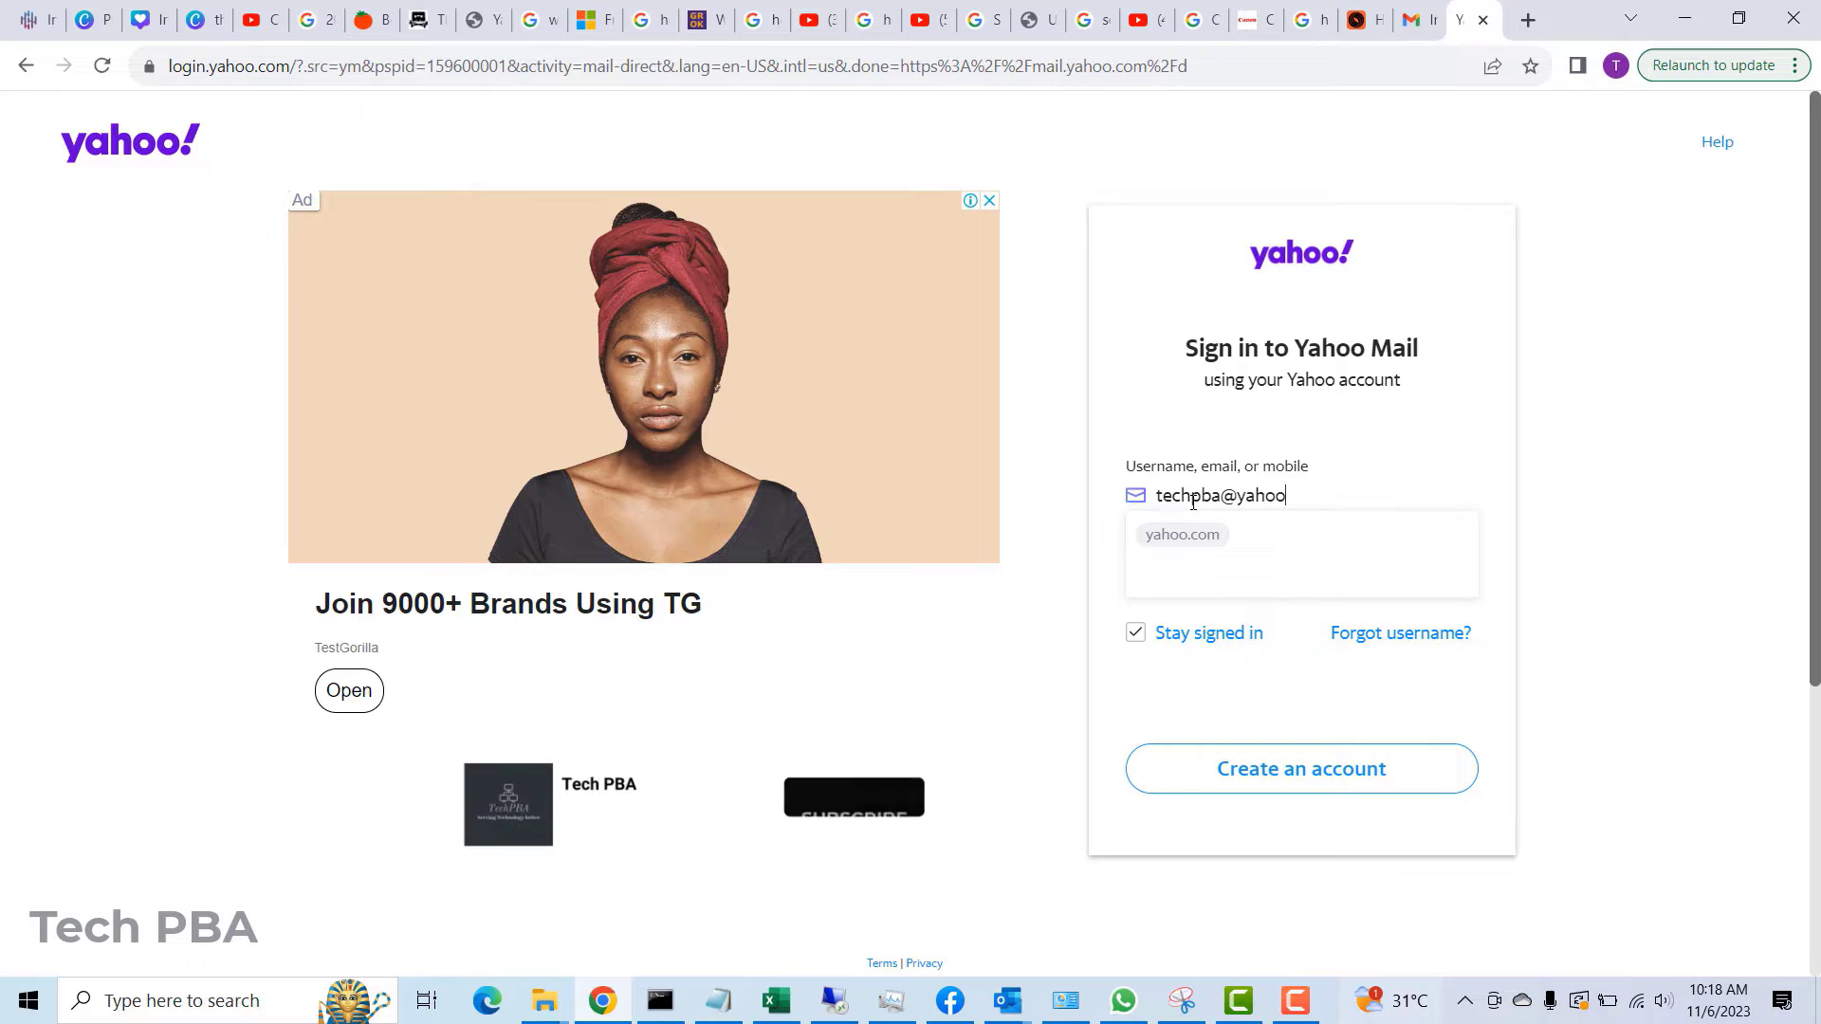
{"action": "left_click", "coordinate": [1134, 637]}
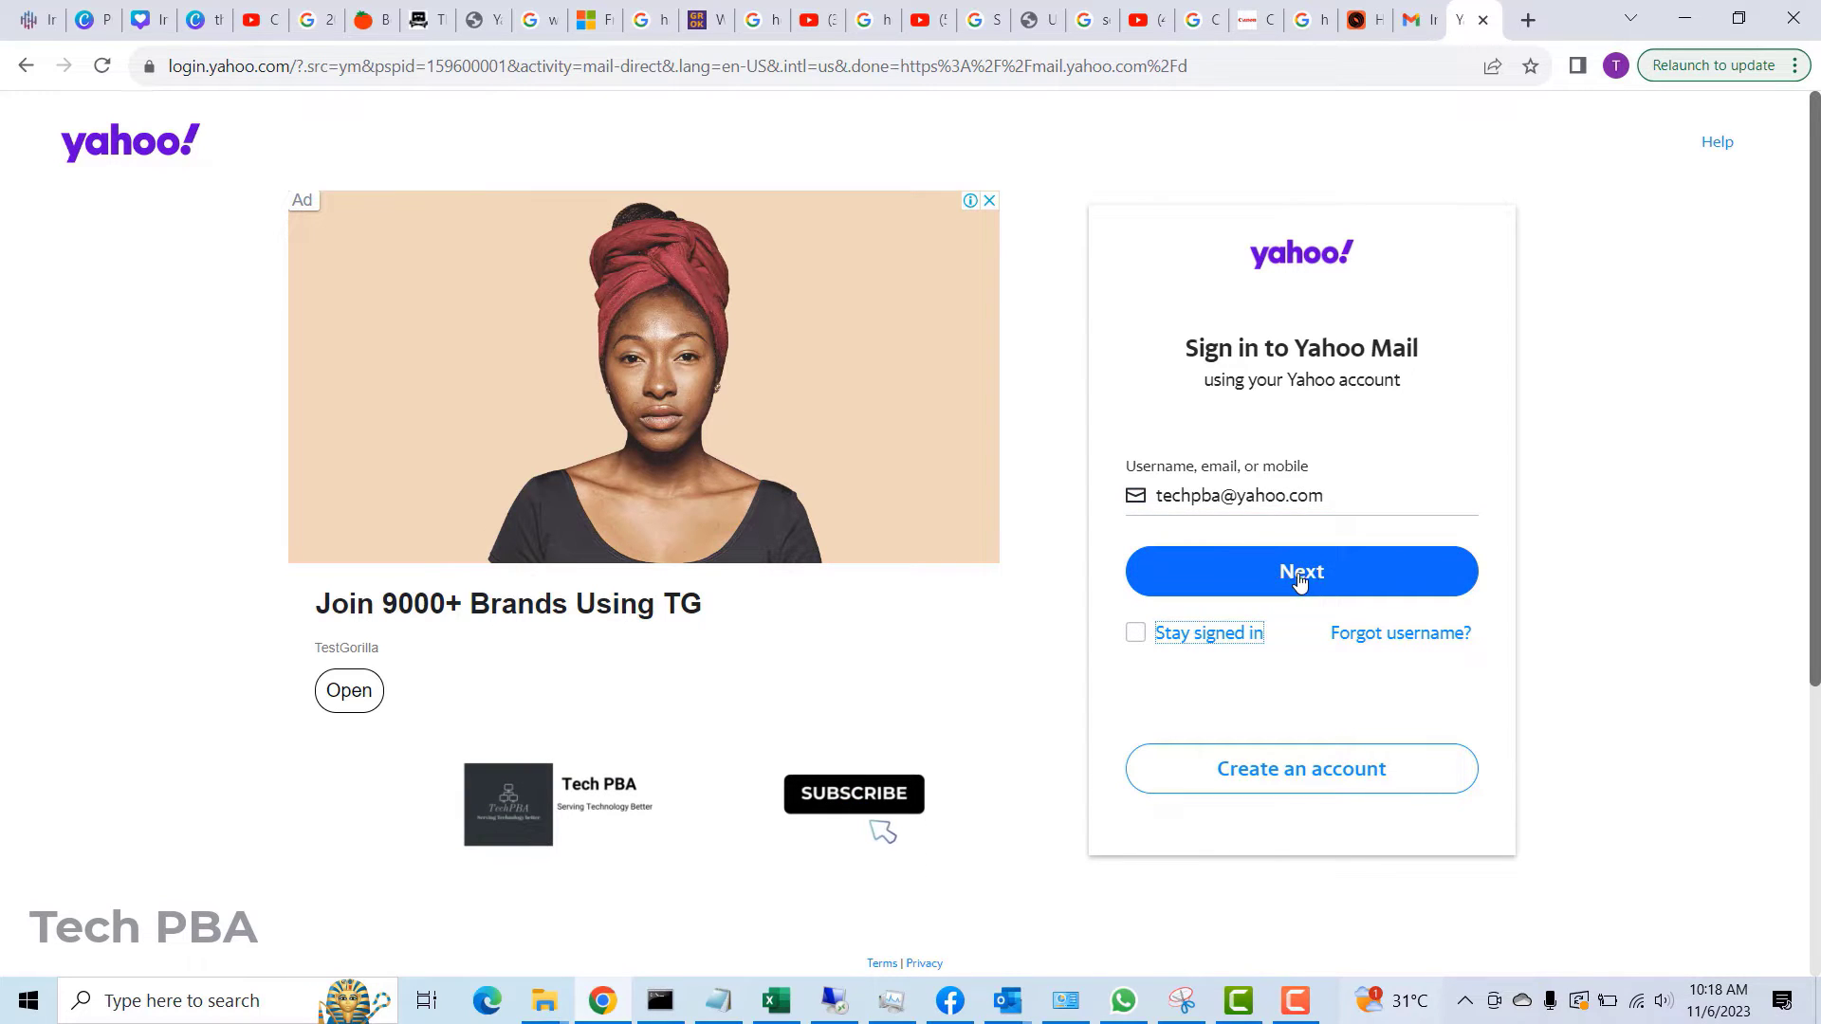
{"action": "left_click", "coordinate": [1304, 582]}
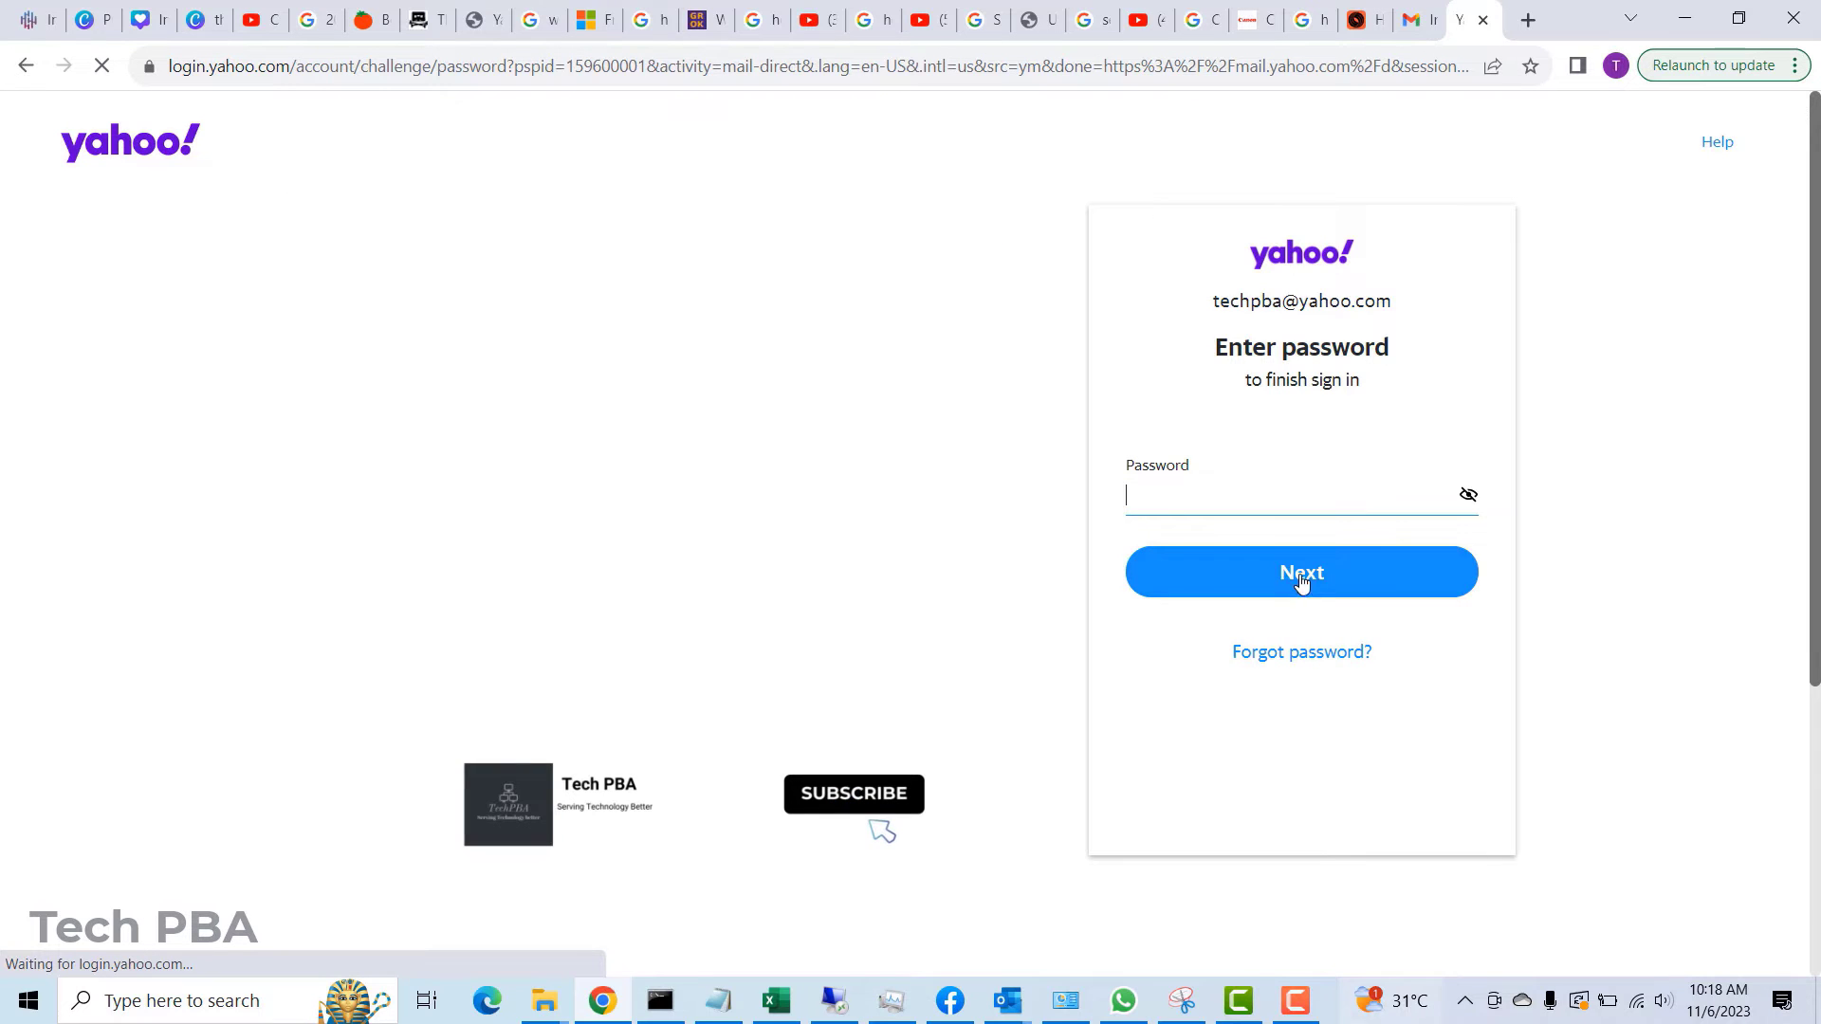
- Fill in the saved account password and finish signing in to the inbox
{"action": "left_click", "coordinate": [1181, 493]}
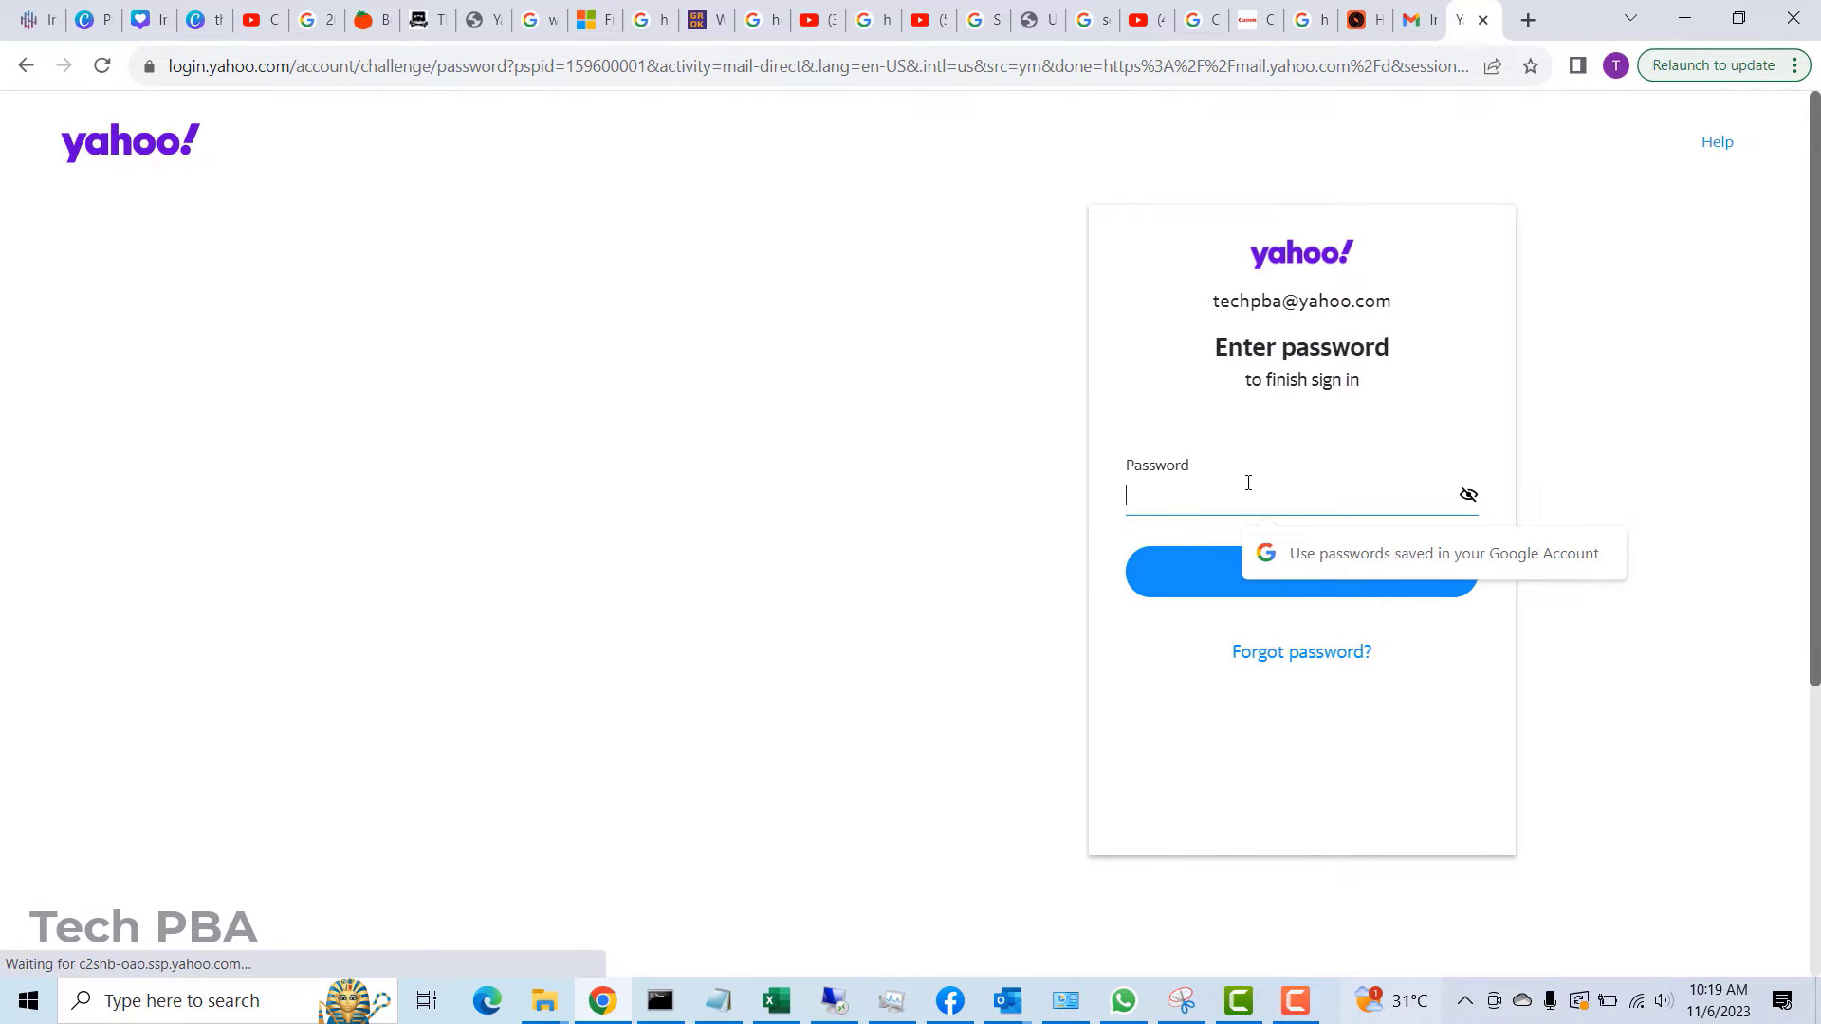
{"action": "key", "text": "ctrl+v"}
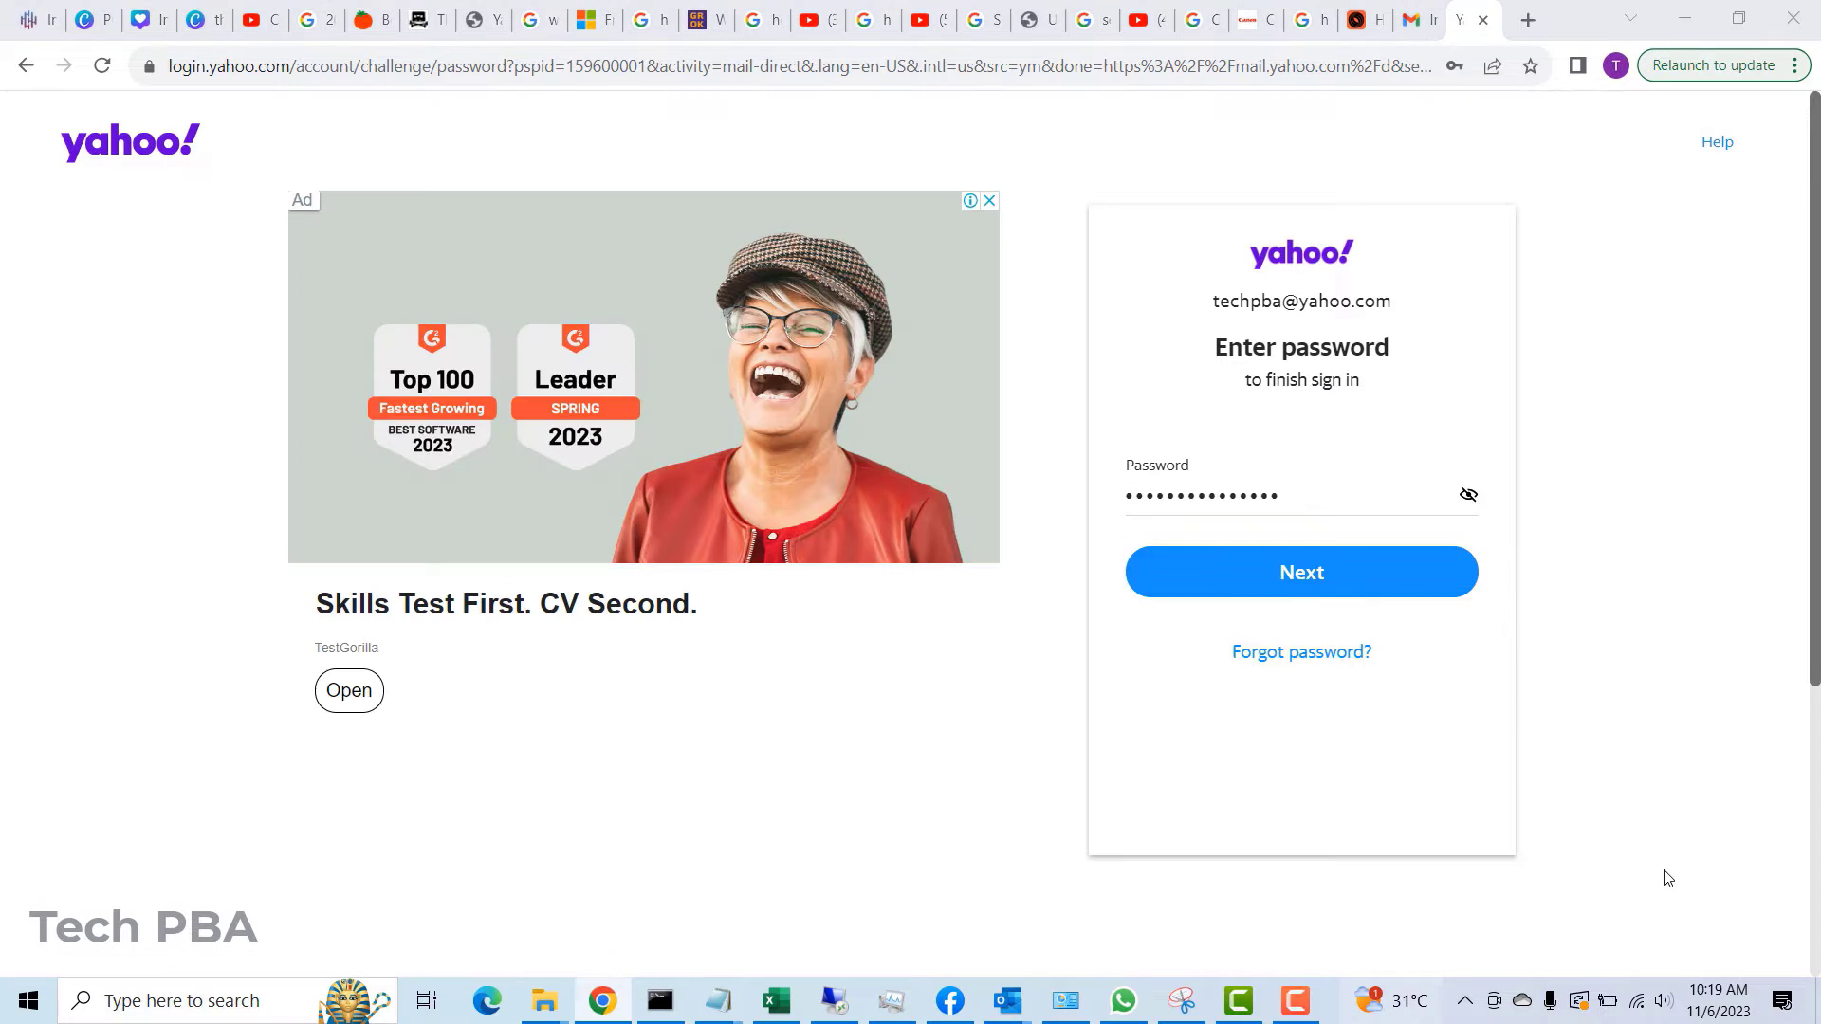
{"action": "left_click", "coordinate": [1313, 586]}
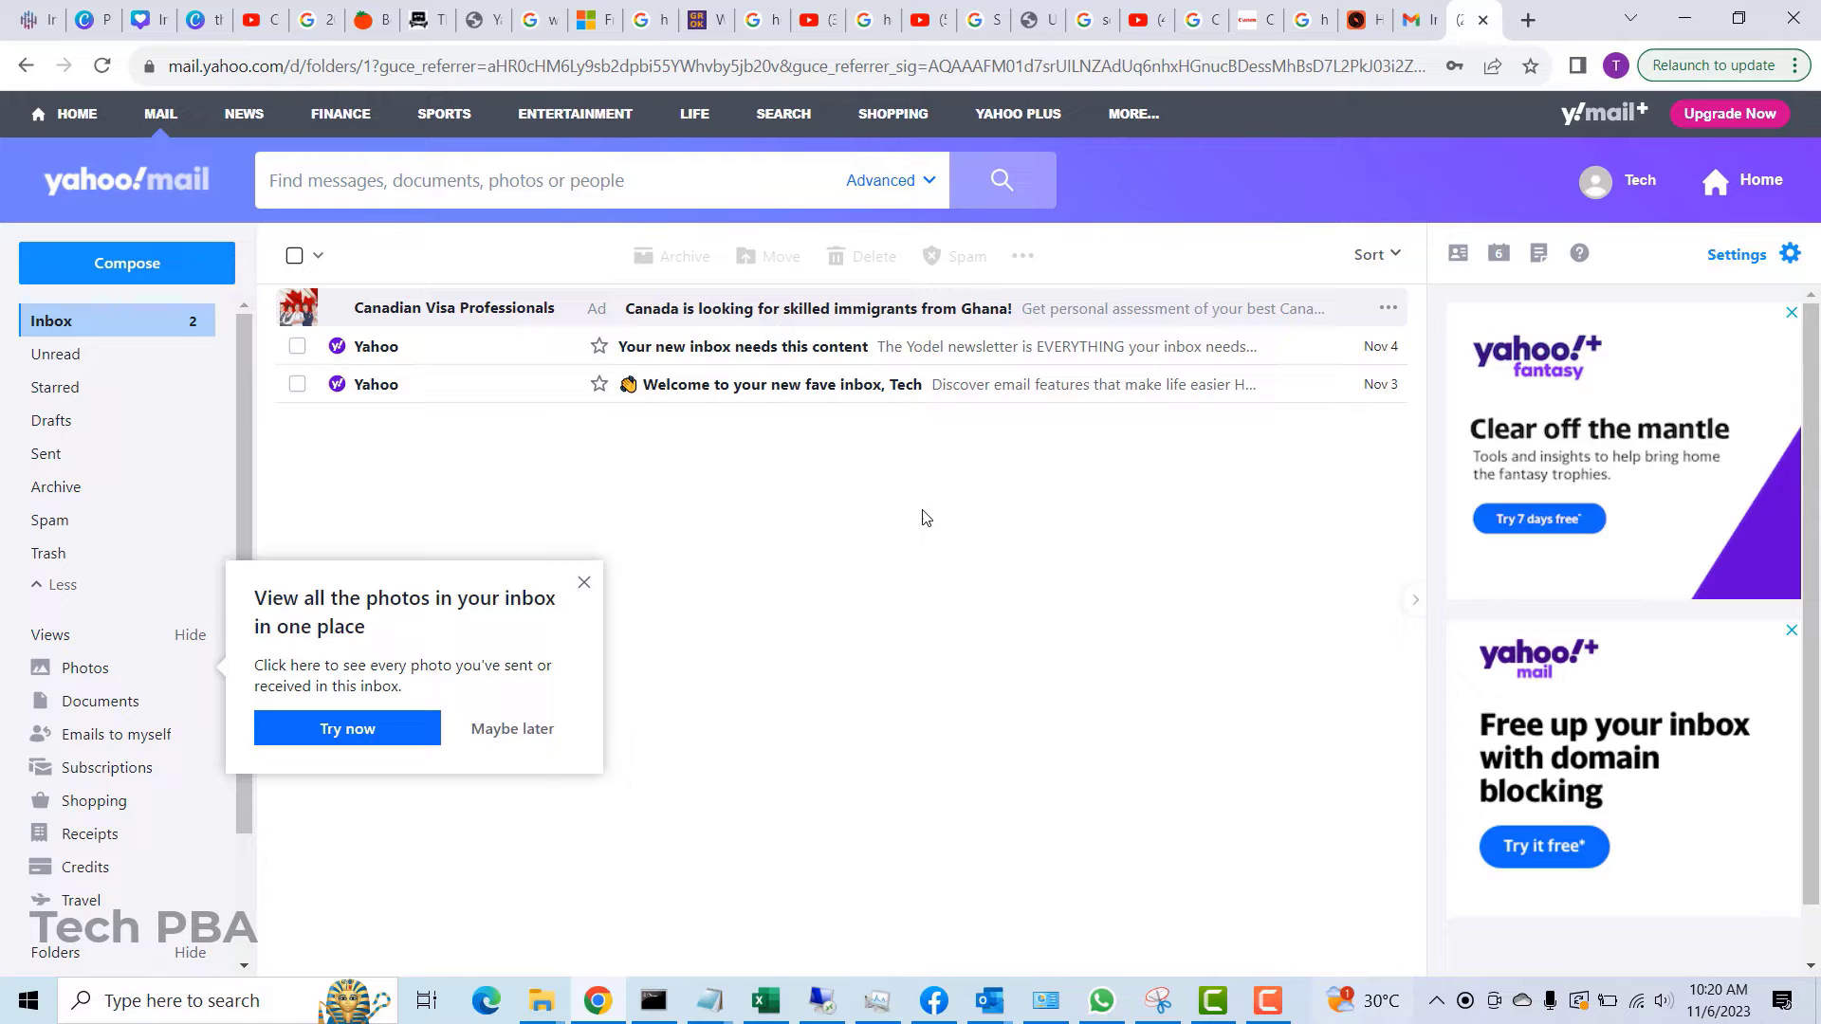
- Close the 'View all the photos' tip and open a new Chrome tab
{"action": "left_click", "coordinate": [584, 582]}
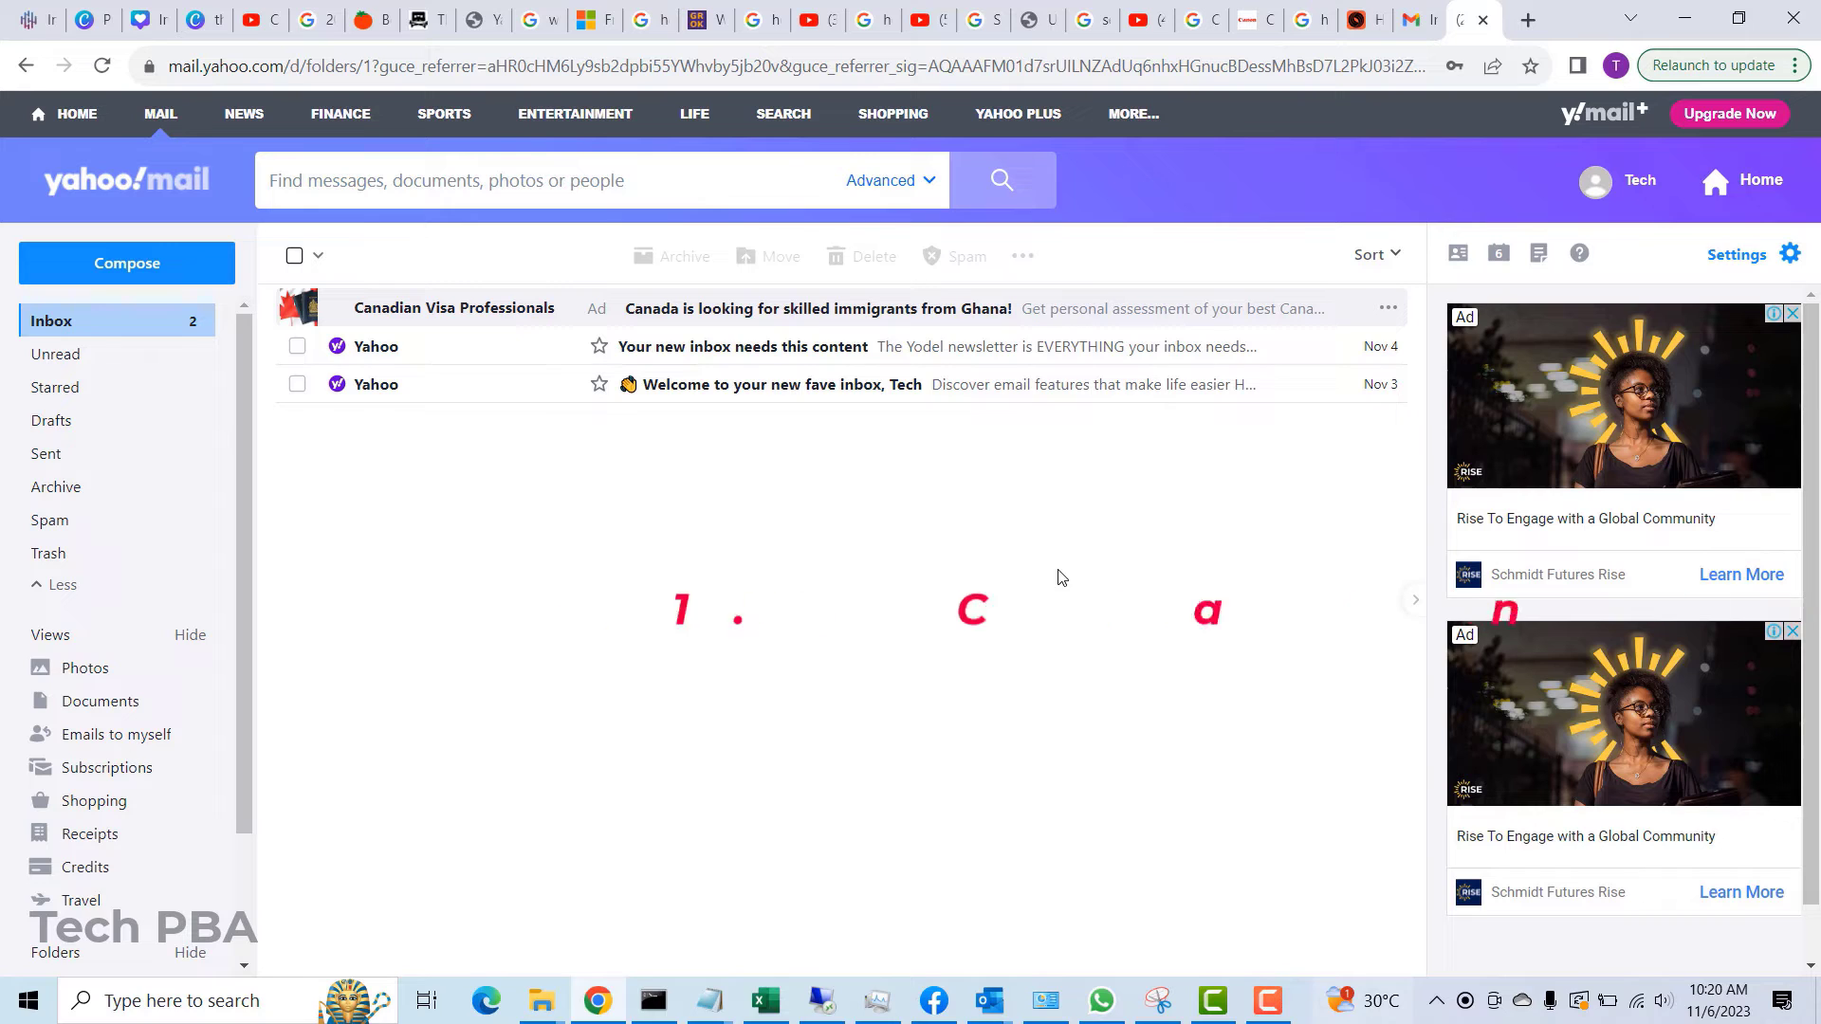
{"action": "left_click", "coordinate": [1528, 21]}
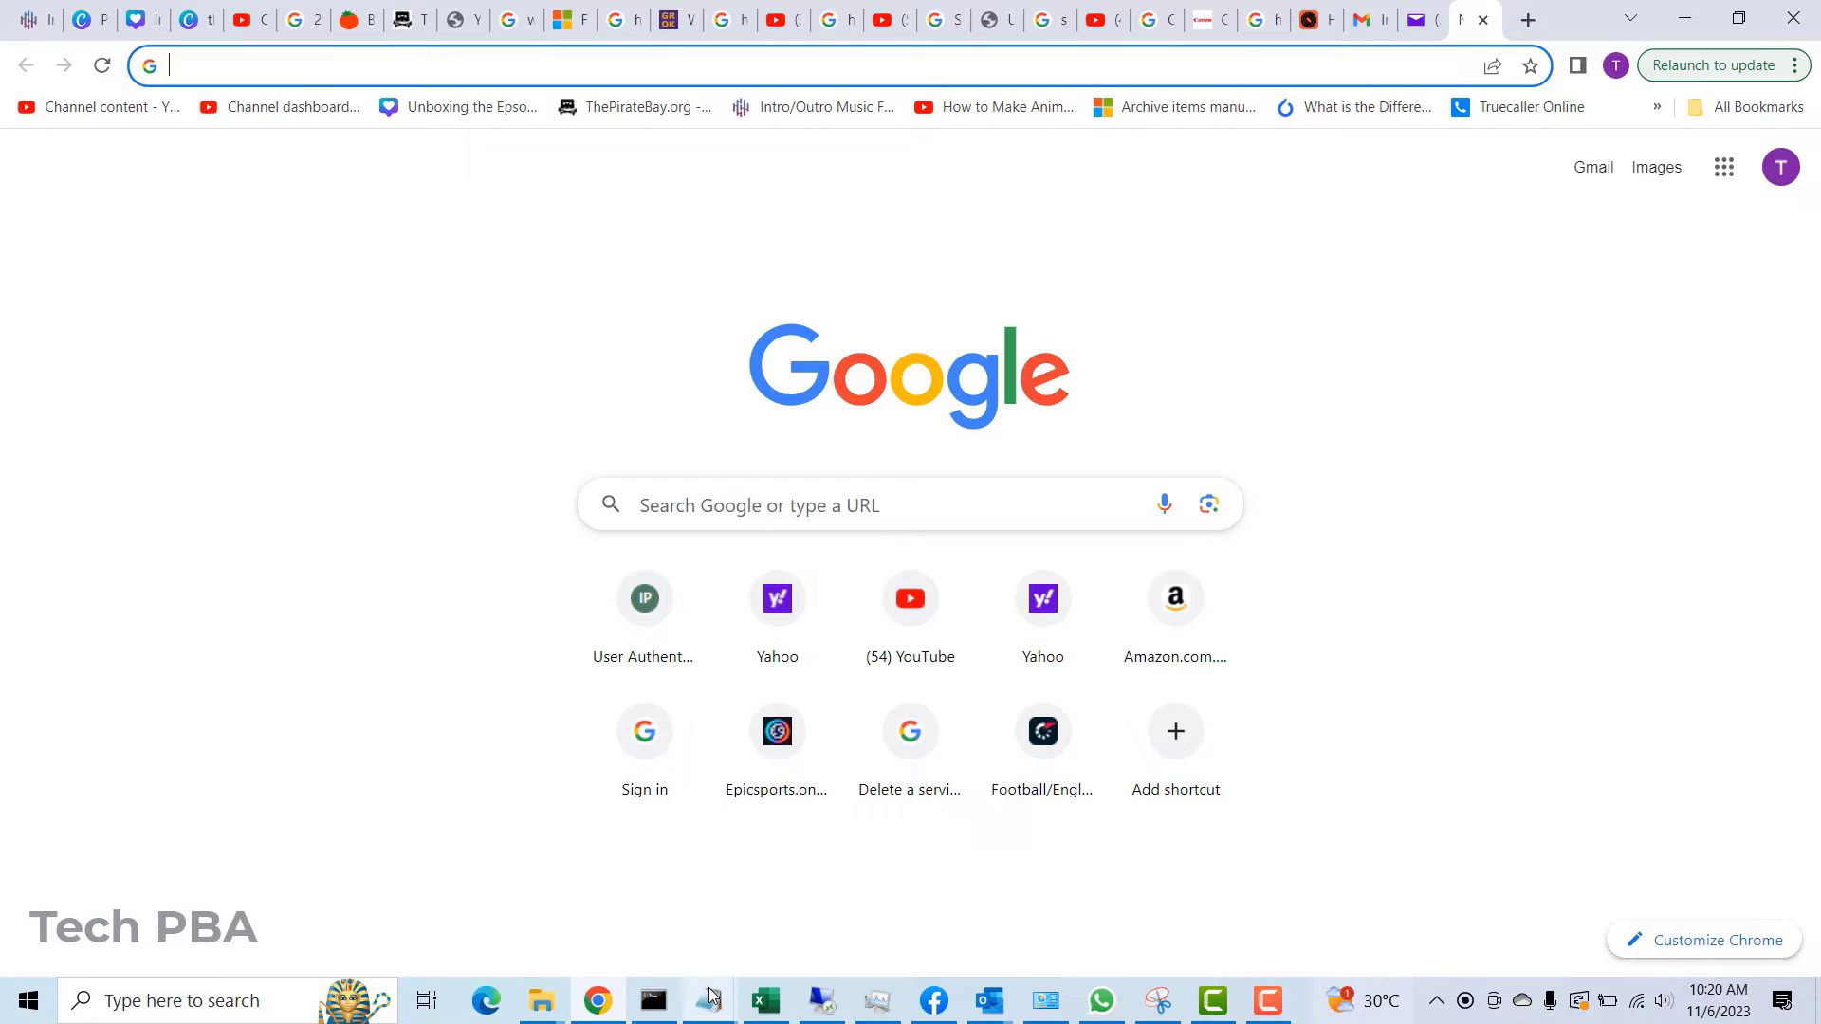
- Copy the mysubscriptions.yahoo.com/manage/subscriptions link from the 'key' Notepad note
{"action": "mouse_move", "coordinate": [714, 993]}
{"action": "left_click", "coordinate": [667, 925]}
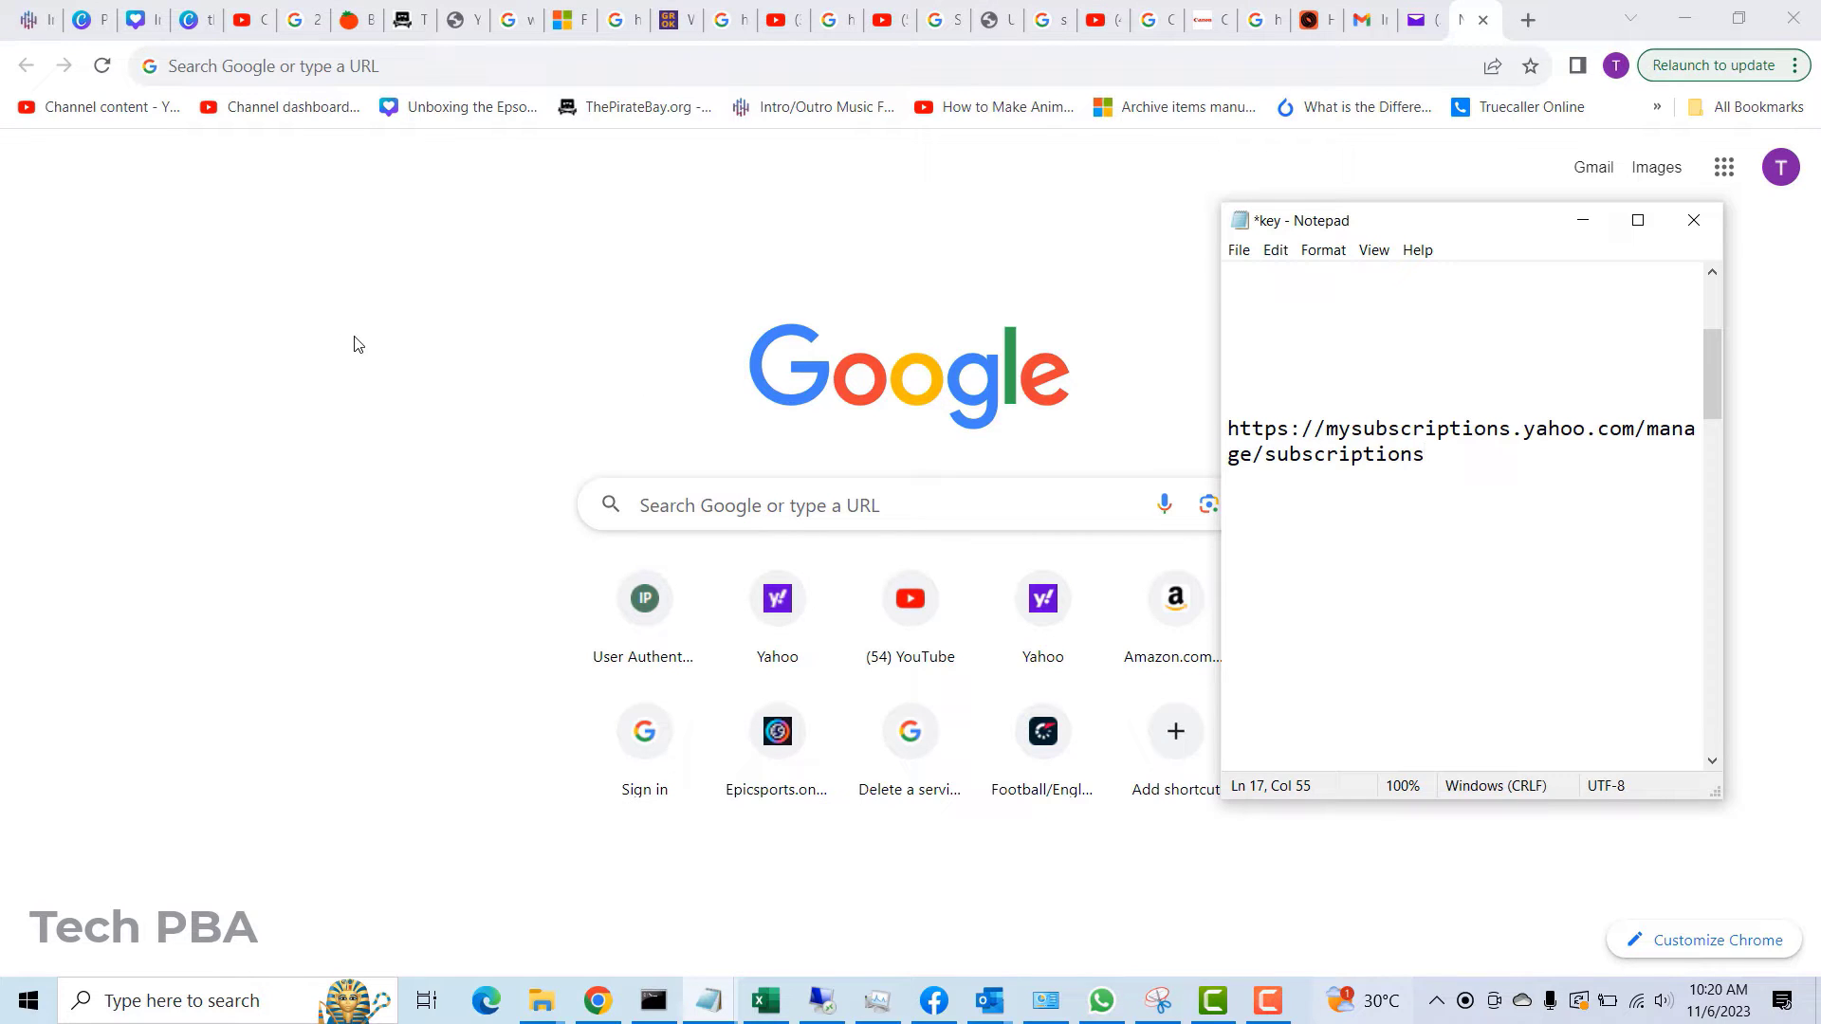
{"action": "left_click_drag", "start_coordinate": [1226, 427], "coordinate": [1424, 460]}
{"action": "key", "text": "ctrl+c"}
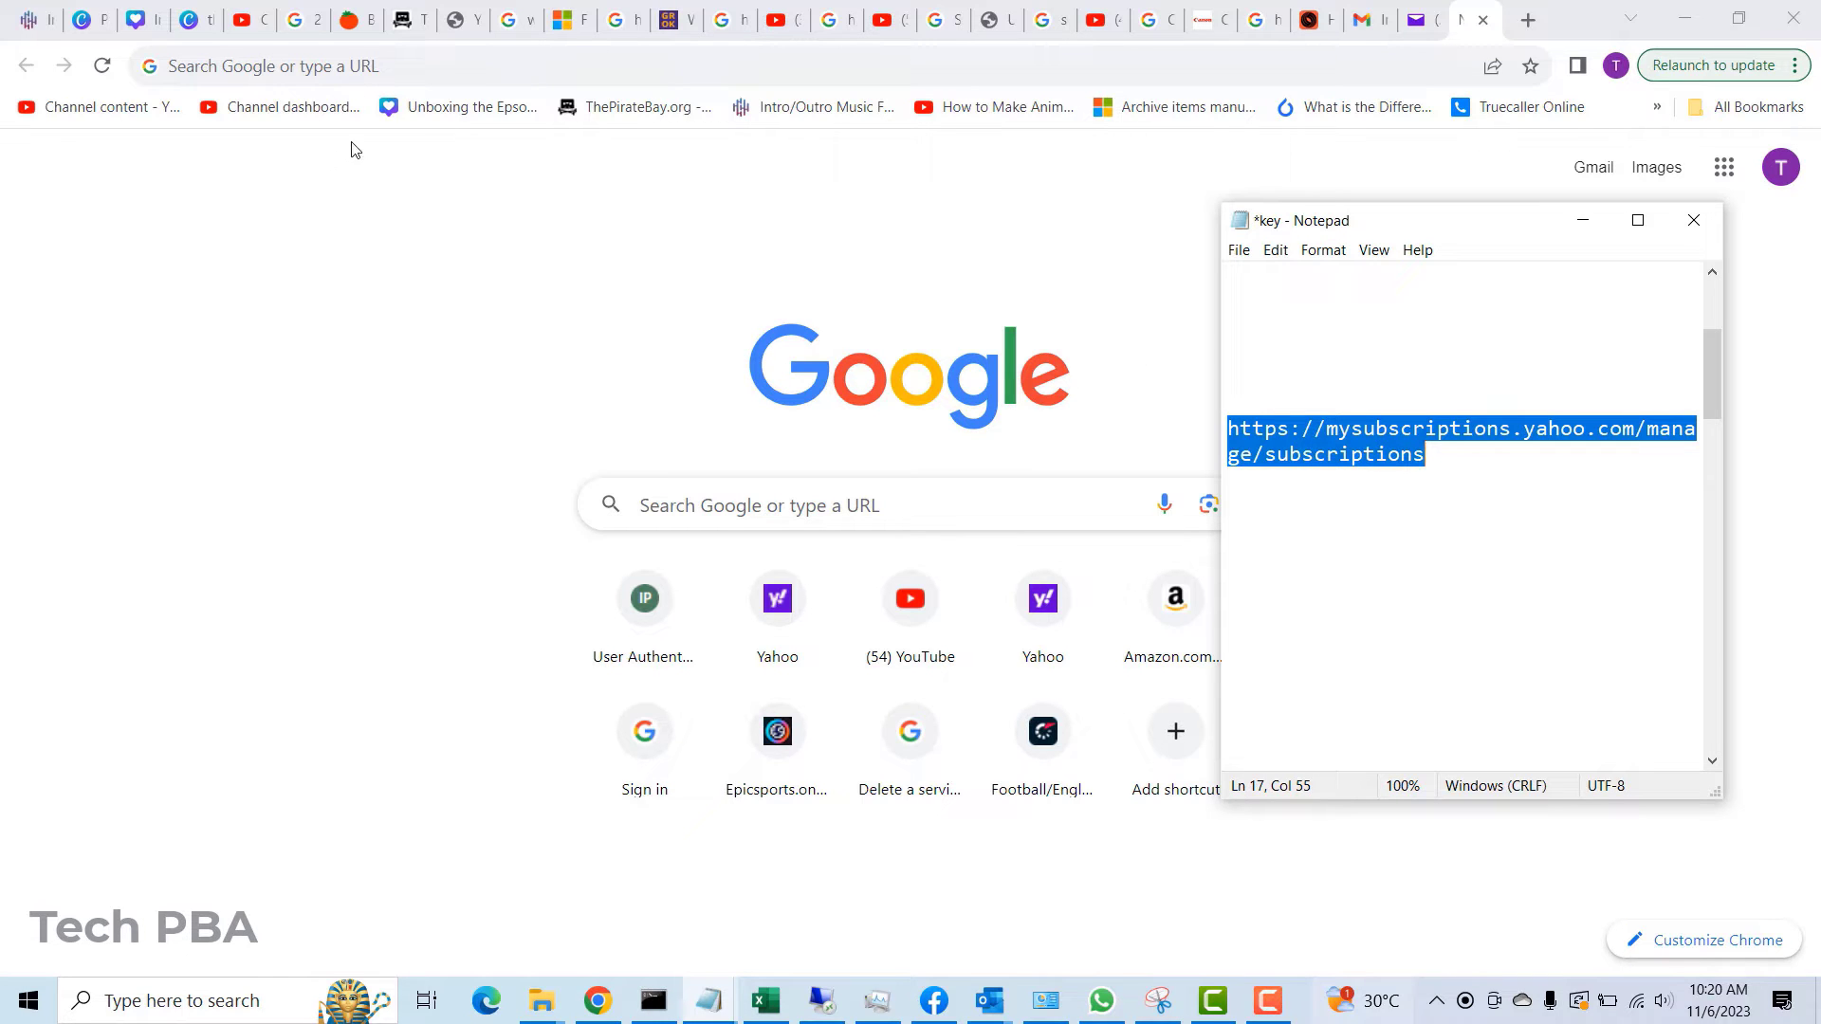
{"action": "left_click", "coordinate": [327, 63]}
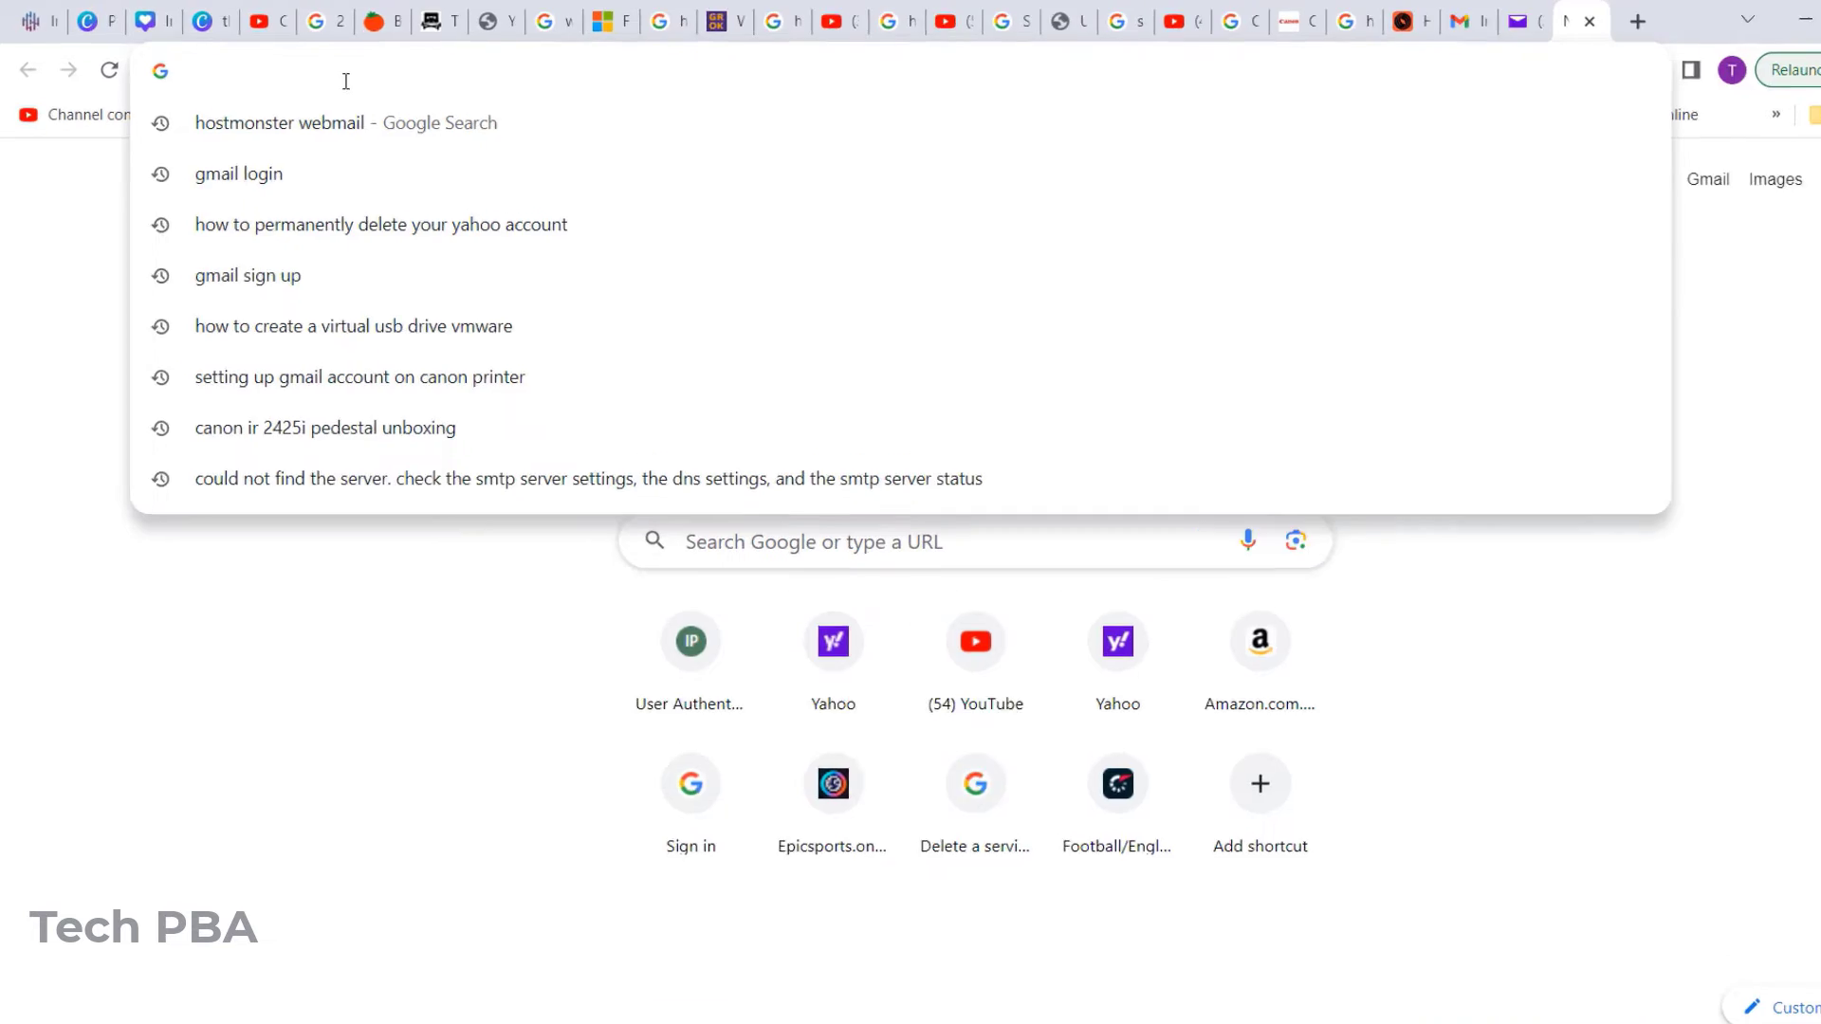
- Paste the subscriptions link into Chrome and load MY SUBSCRIPTIONS, showing none active
{"action": "key", "text": "ctrl+v"}
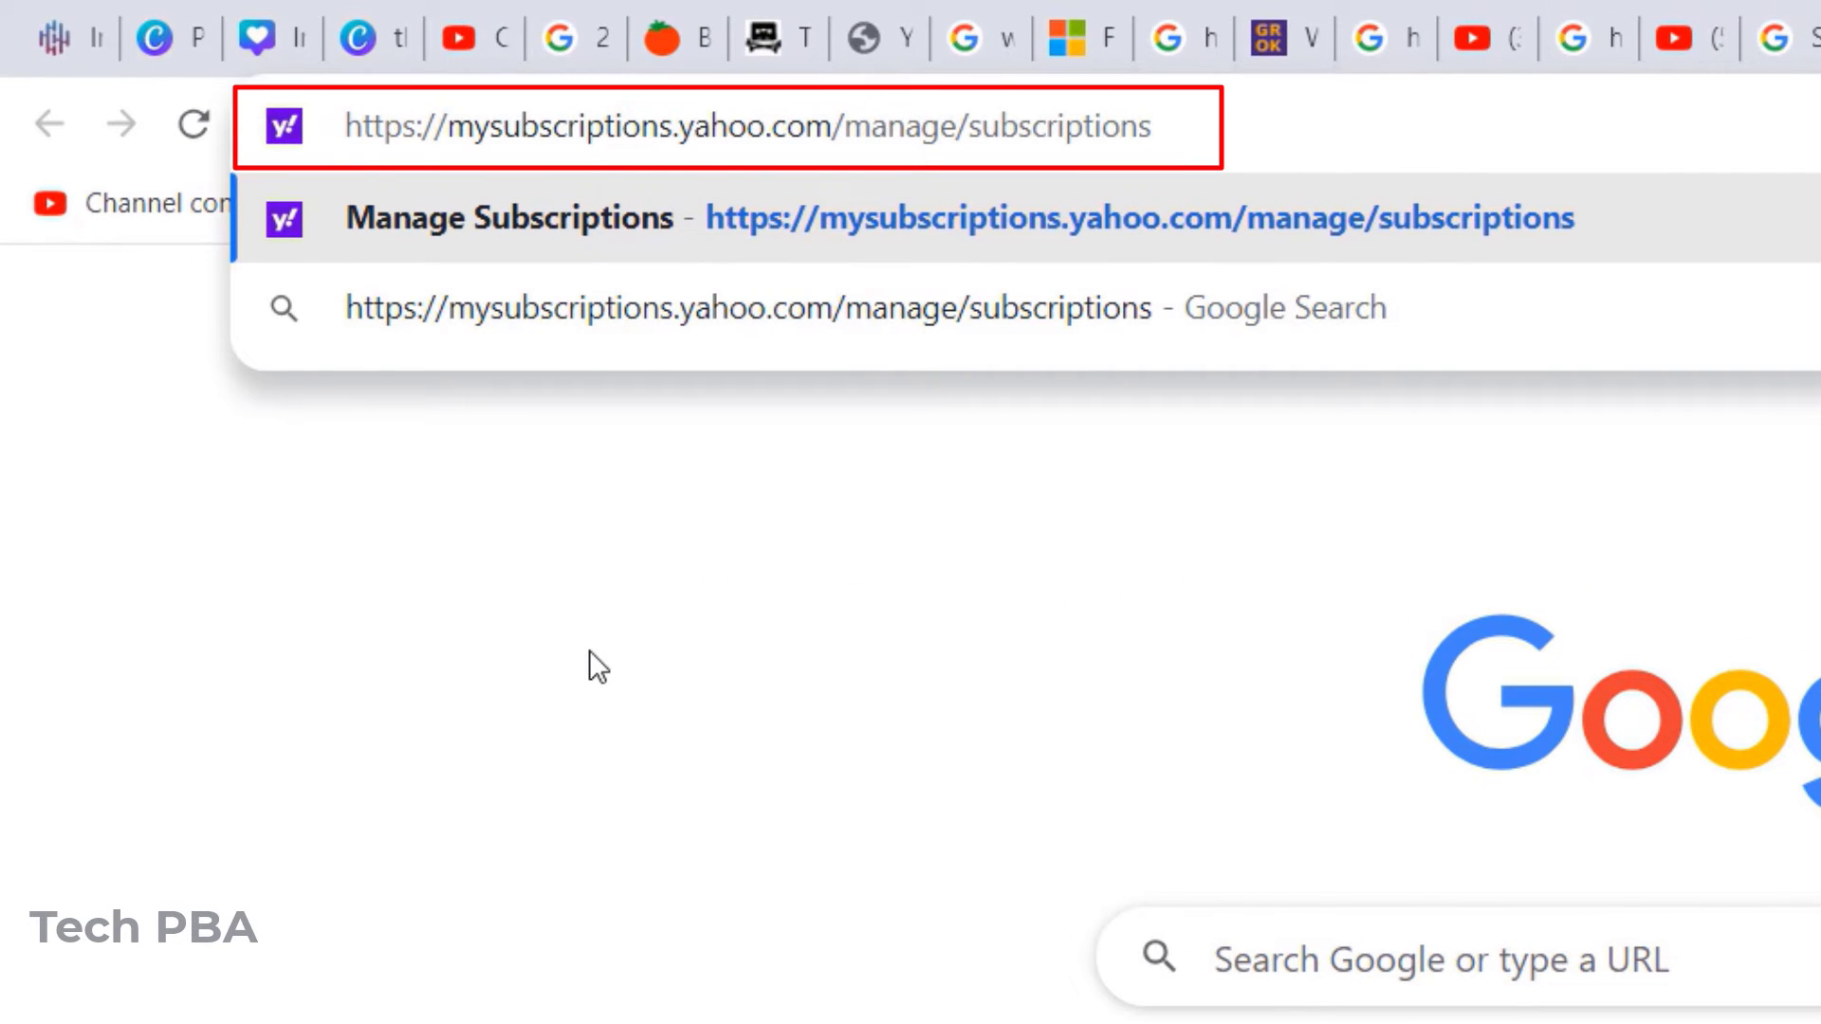
{"action": "key", "text": "Return"}
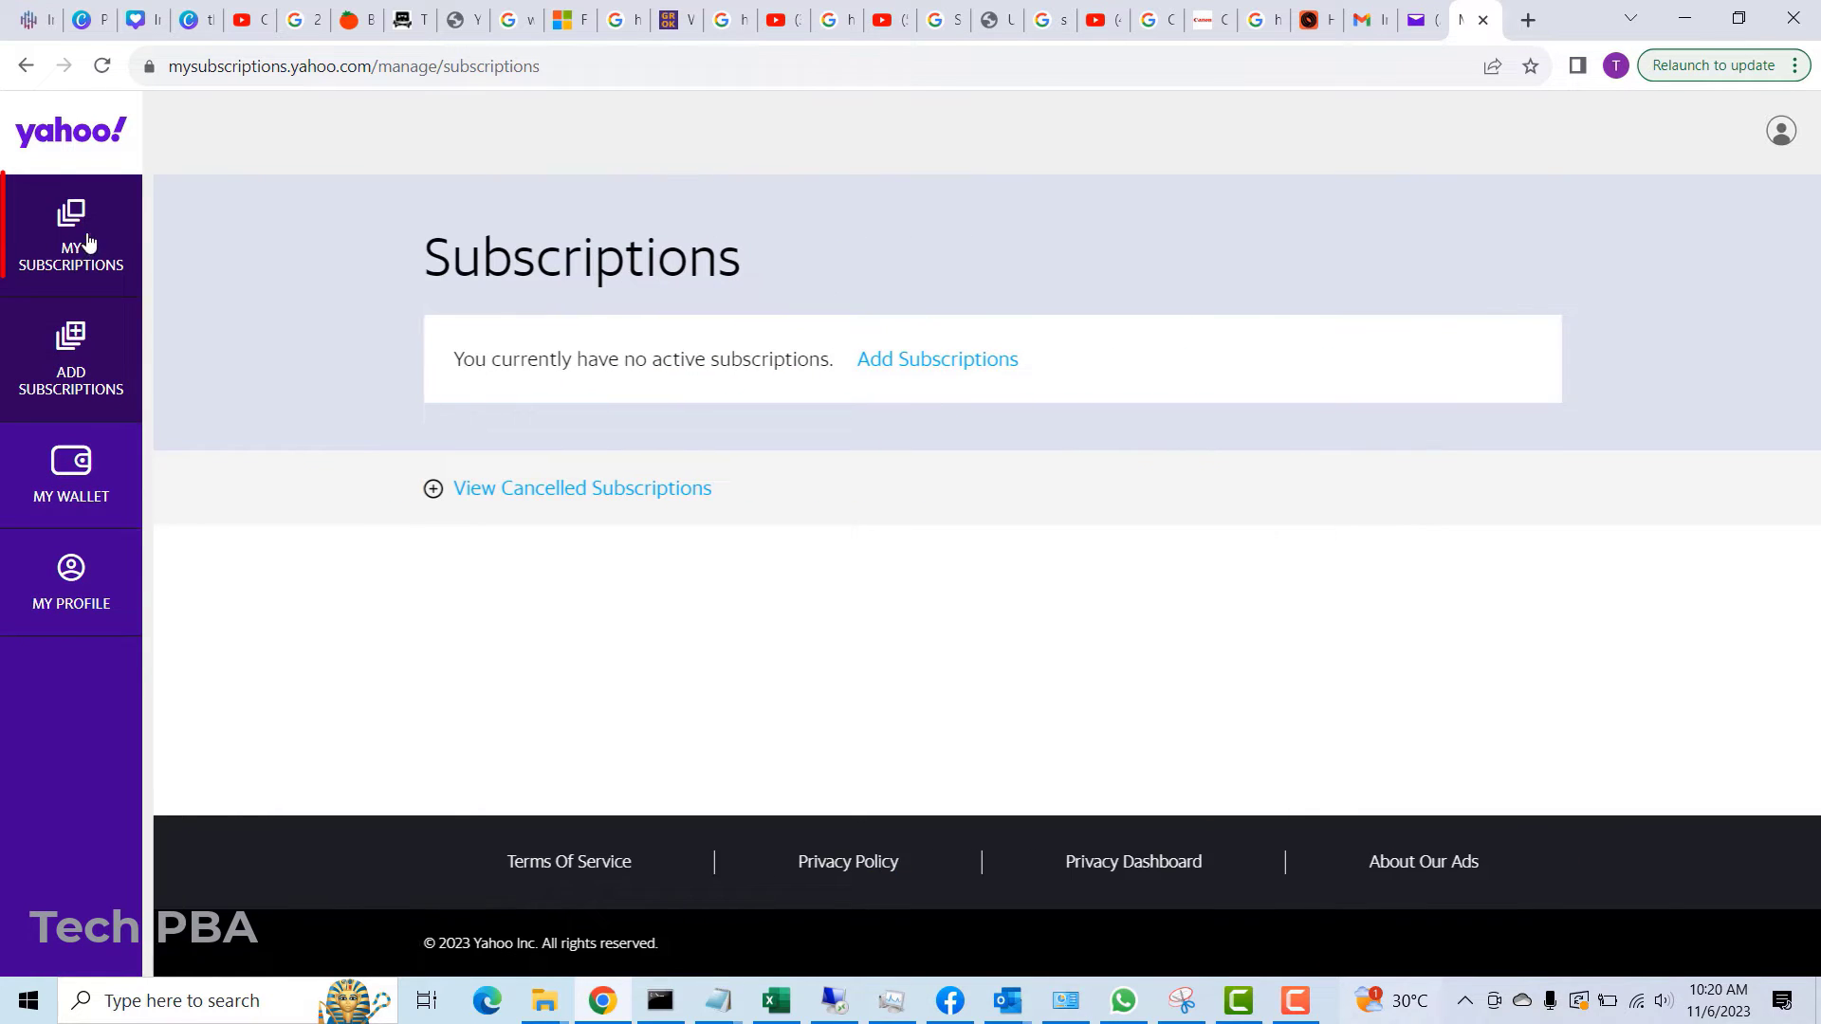
{"action": "left_click", "coordinate": [79, 269]}
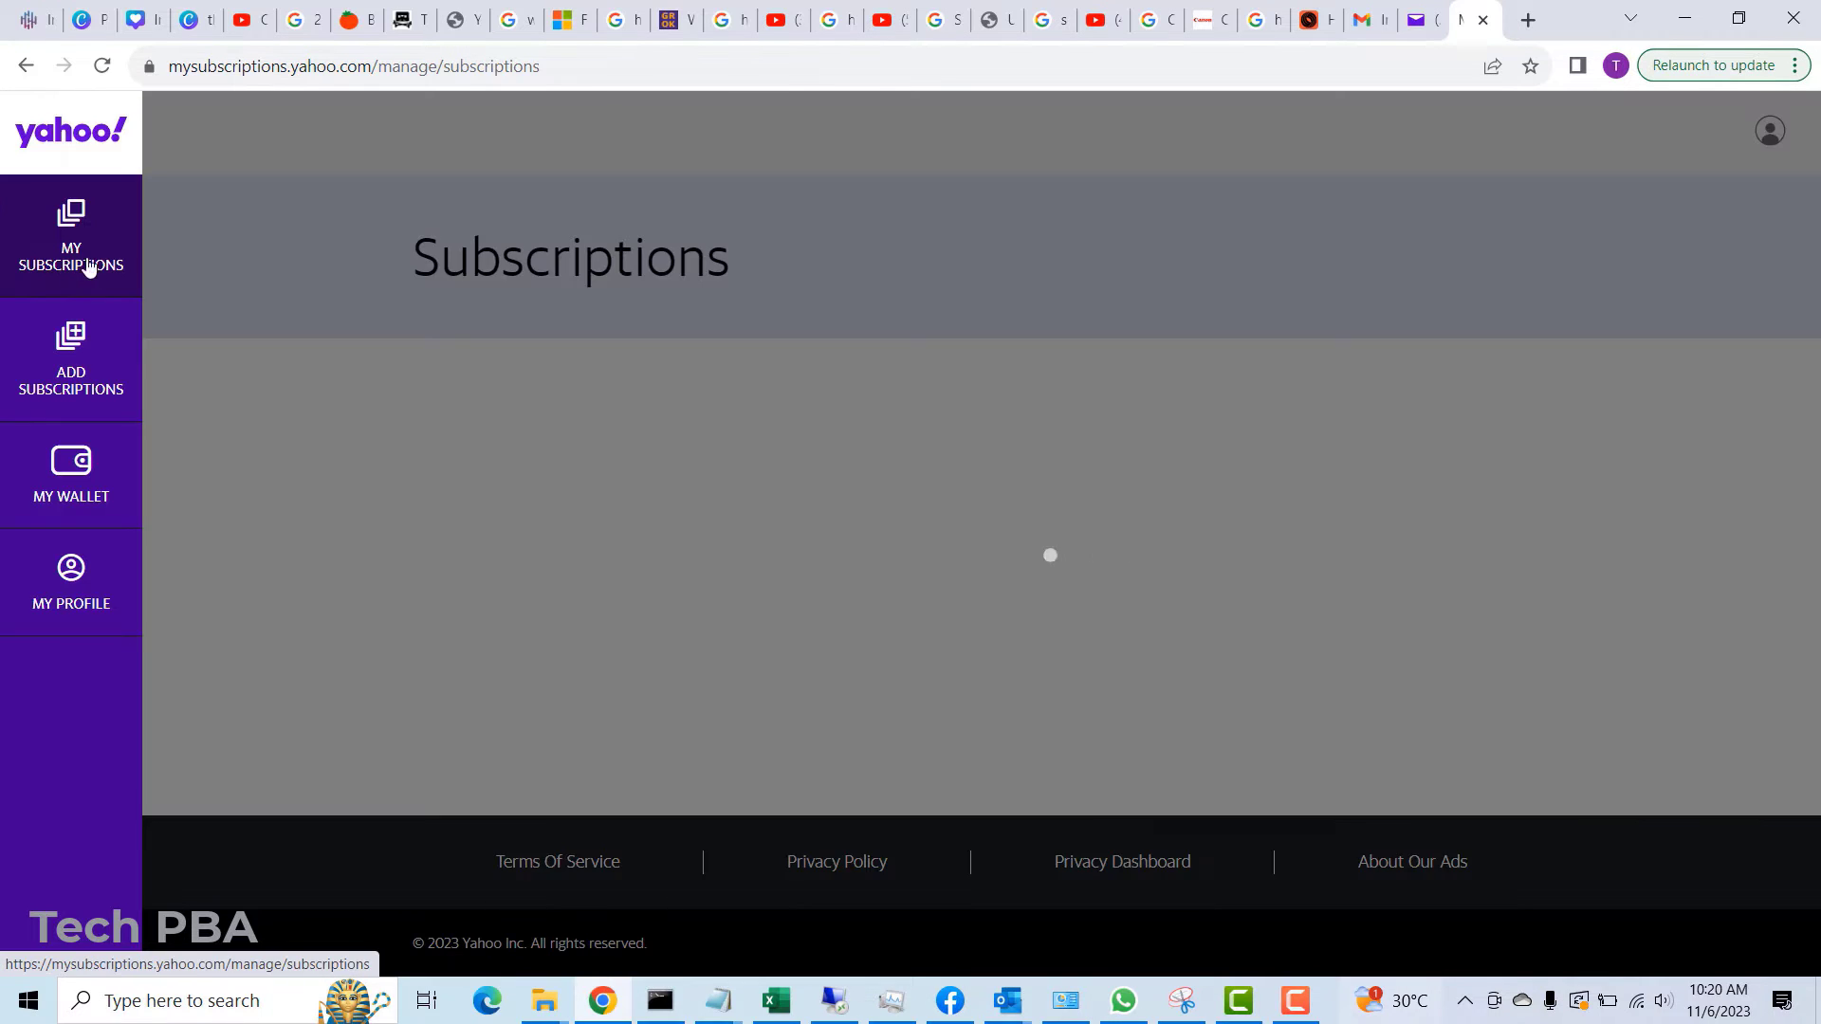
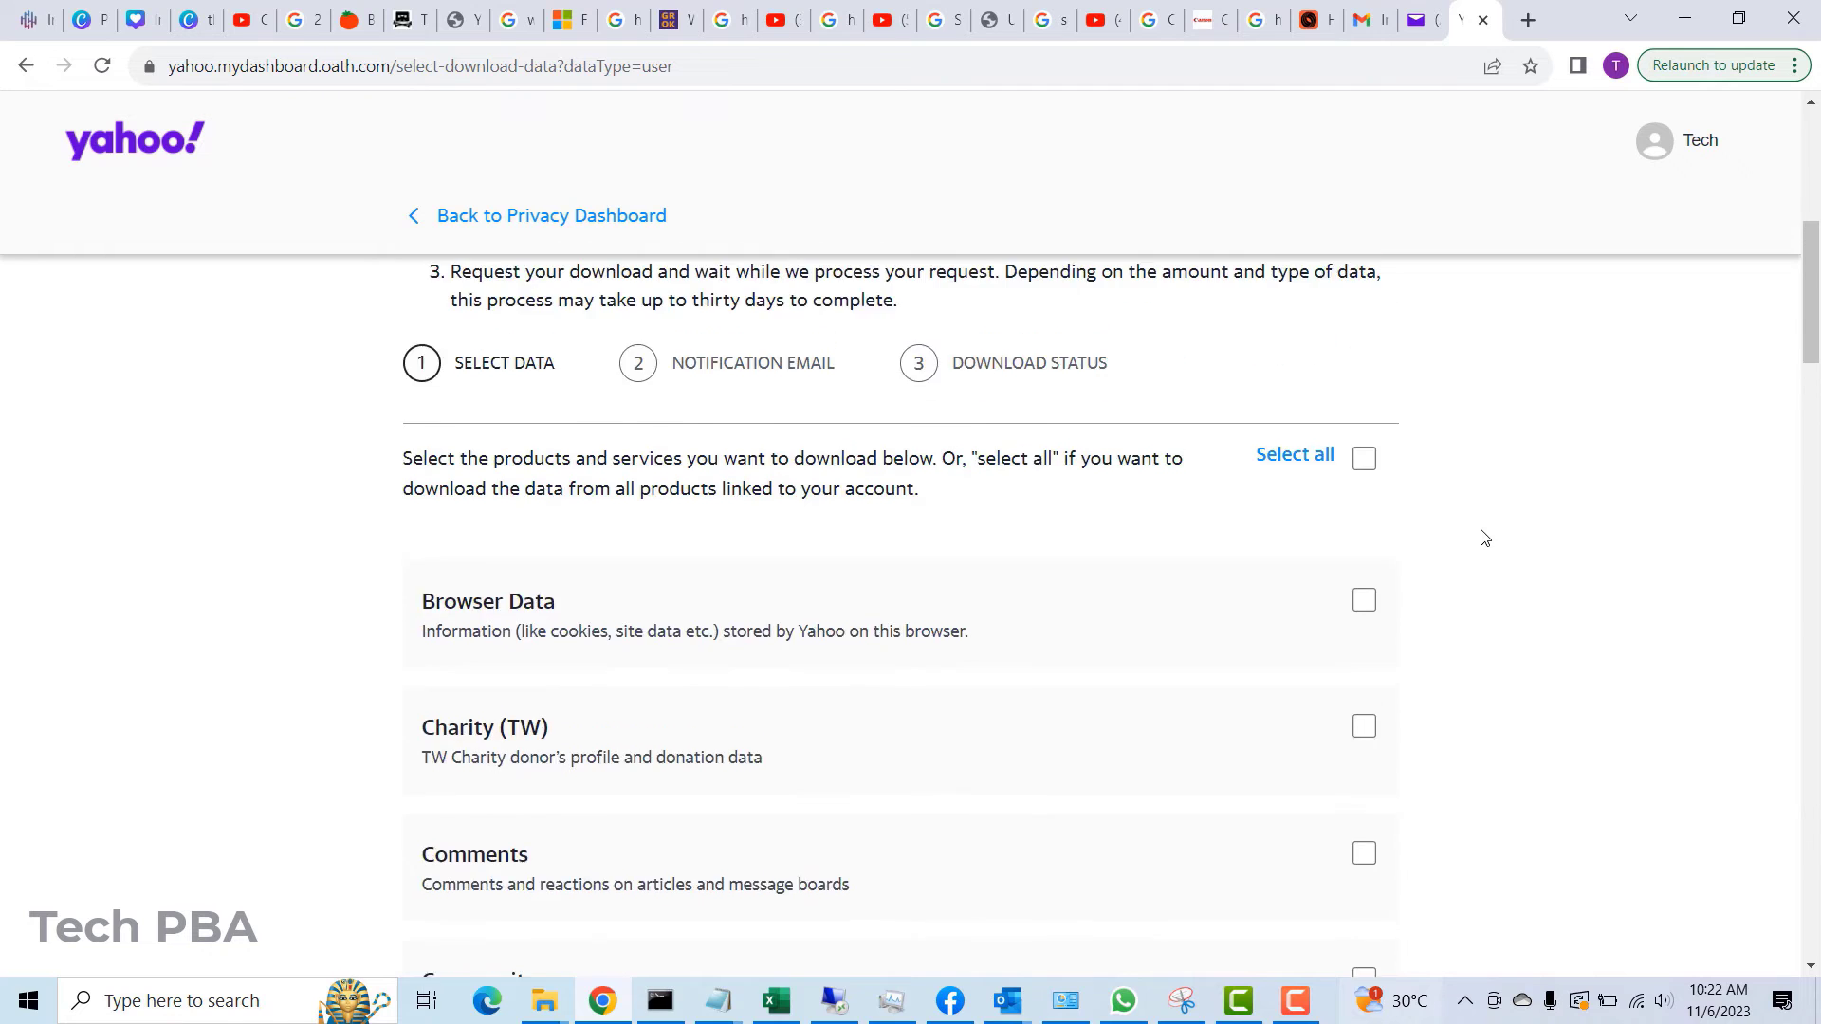
- Select all products and services for the data download and continue to the notification email step
{"action": "left_click", "coordinate": [1366, 562]}
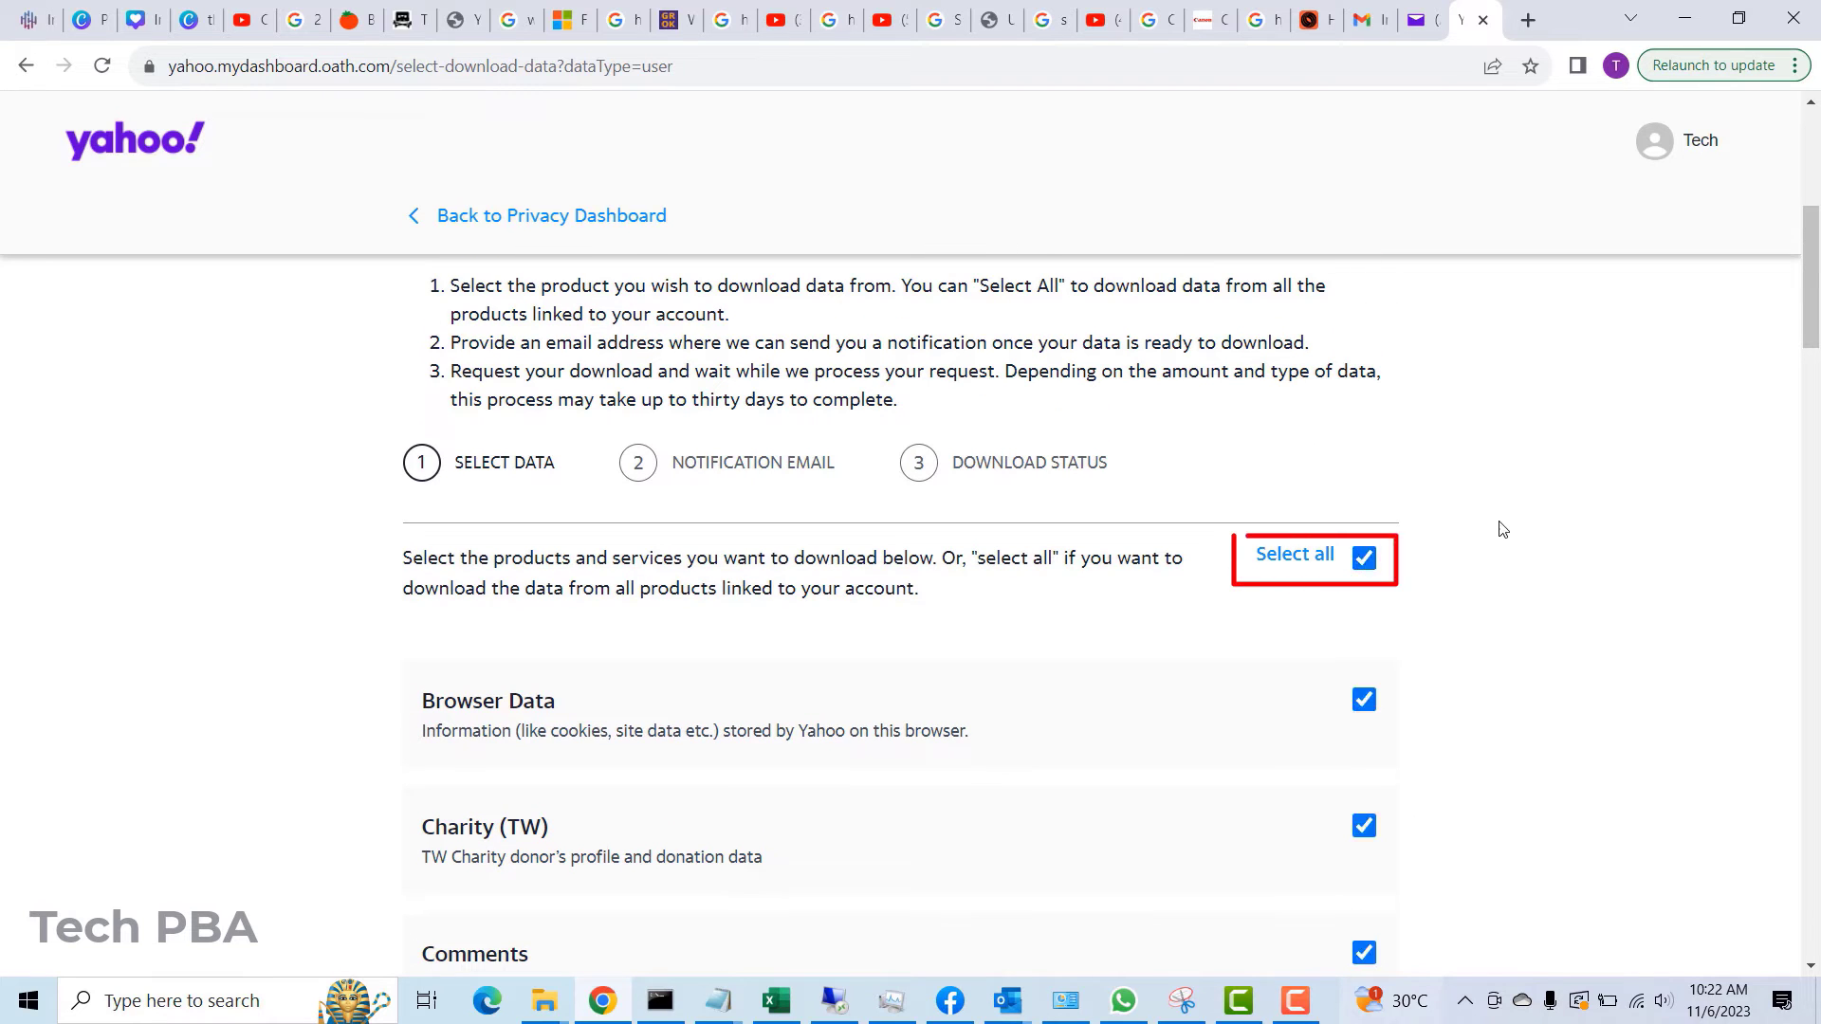
{"action": "scroll", "coordinate": [1577, 491], "scroll_direction": "down", "scroll_amount": 4}
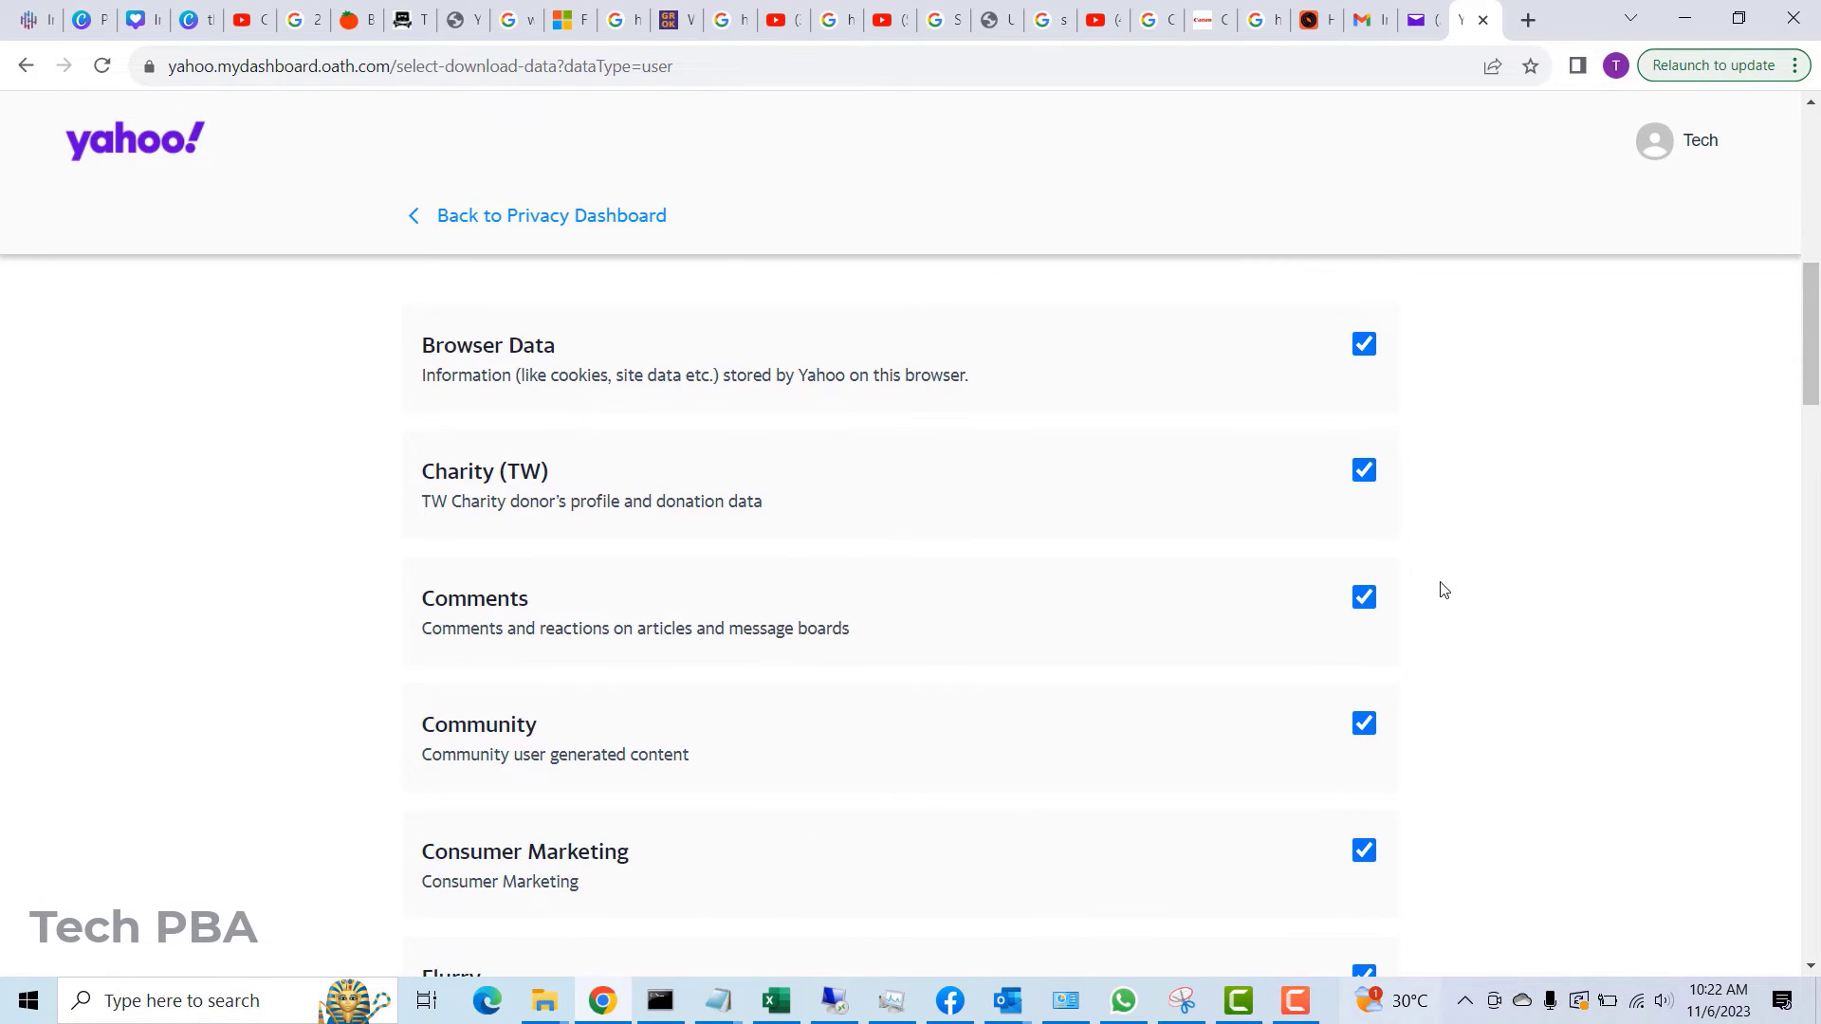
{"action": "scroll", "coordinate": [1434, 593], "scroll_direction": "down", "scroll_amount": 4}
{"action": "scroll", "coordinate": [1012, 545], "scroll_direction": "down", "scroll_amount": 9}
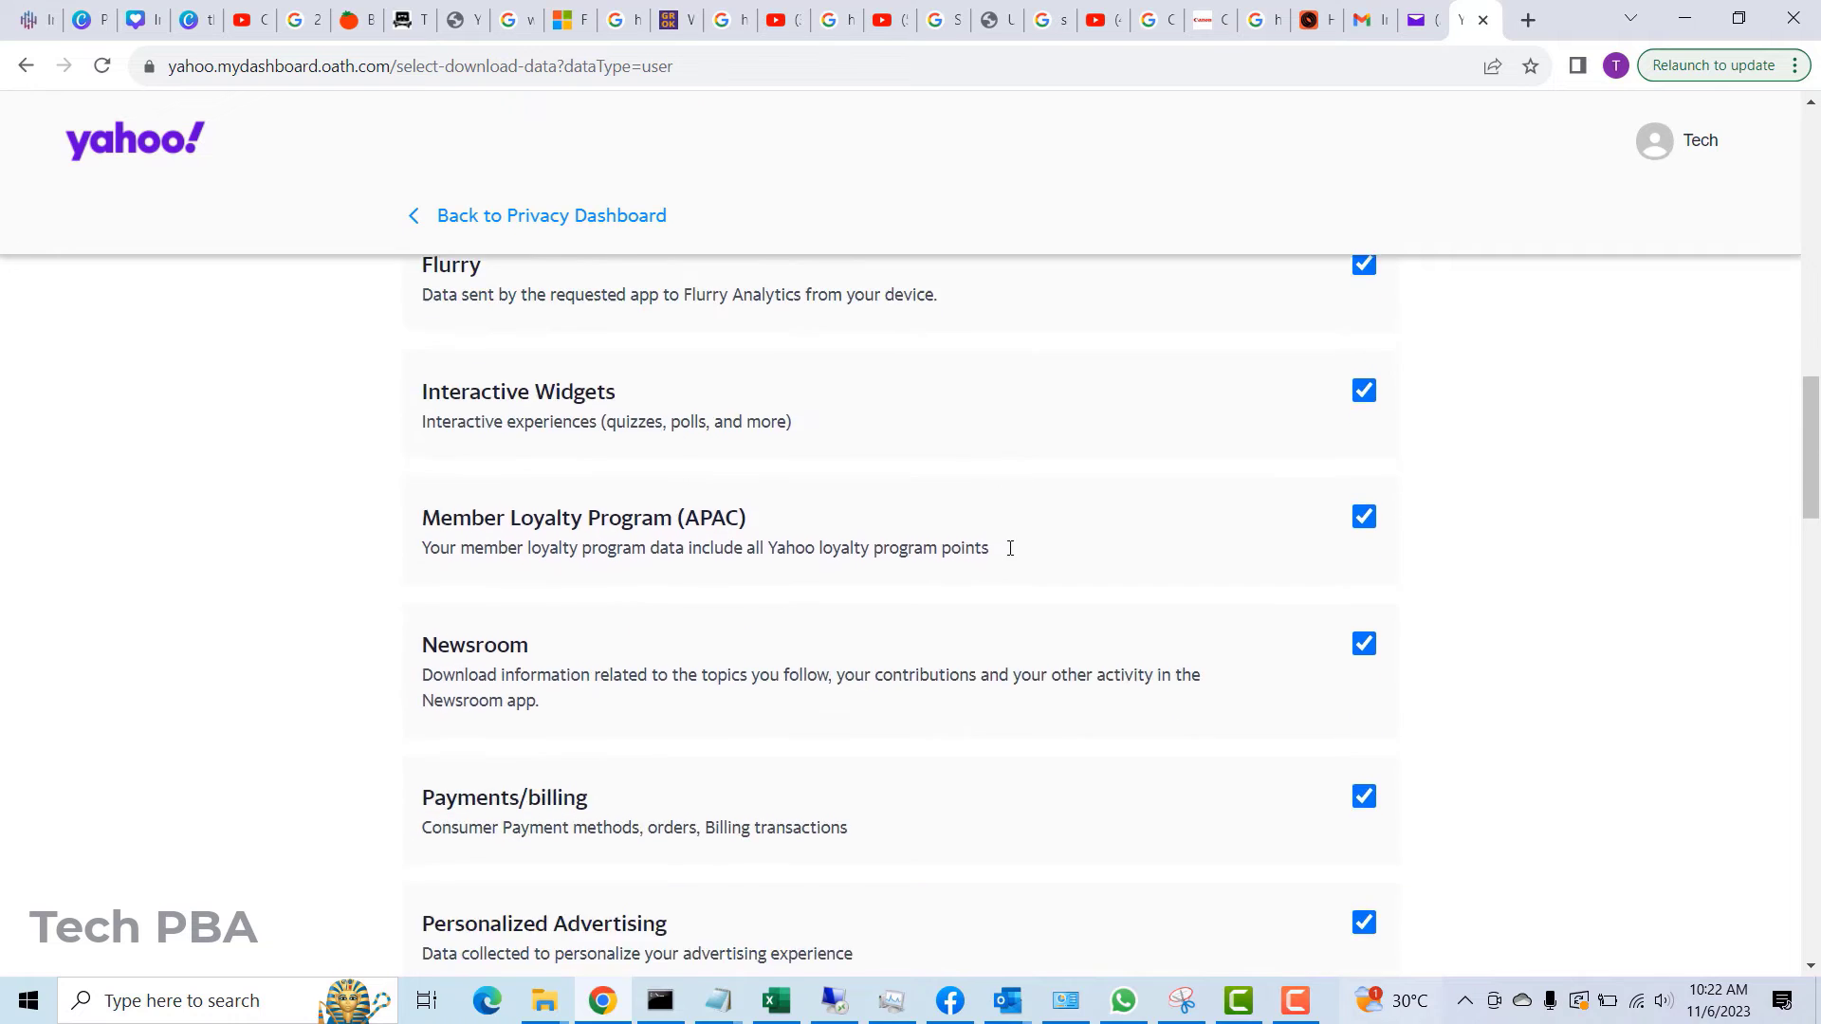
{"action": "scroll", "coordinate": [1012, 555], "scroll_direction": "down", "scroll_amount": 17}
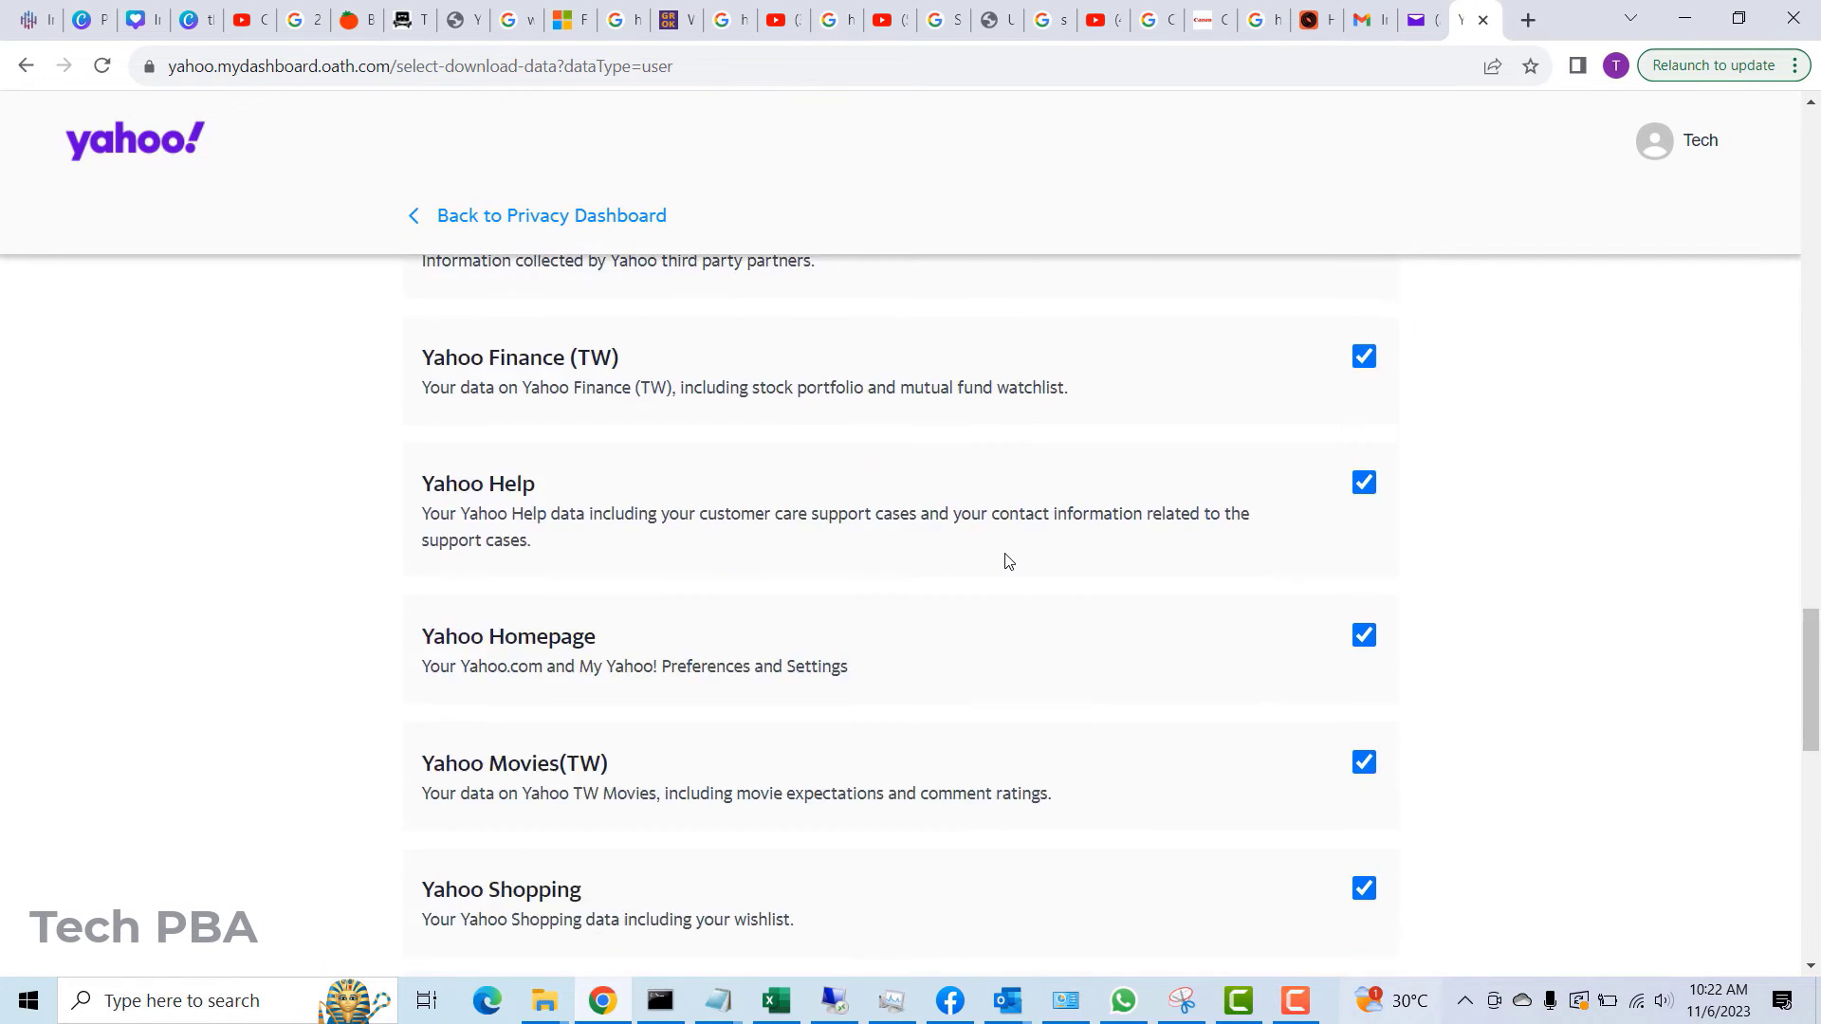
{"action": "scroll", "coordinate": [1007, 563], "scroll_direction": "down", "scroll_amount": 8}
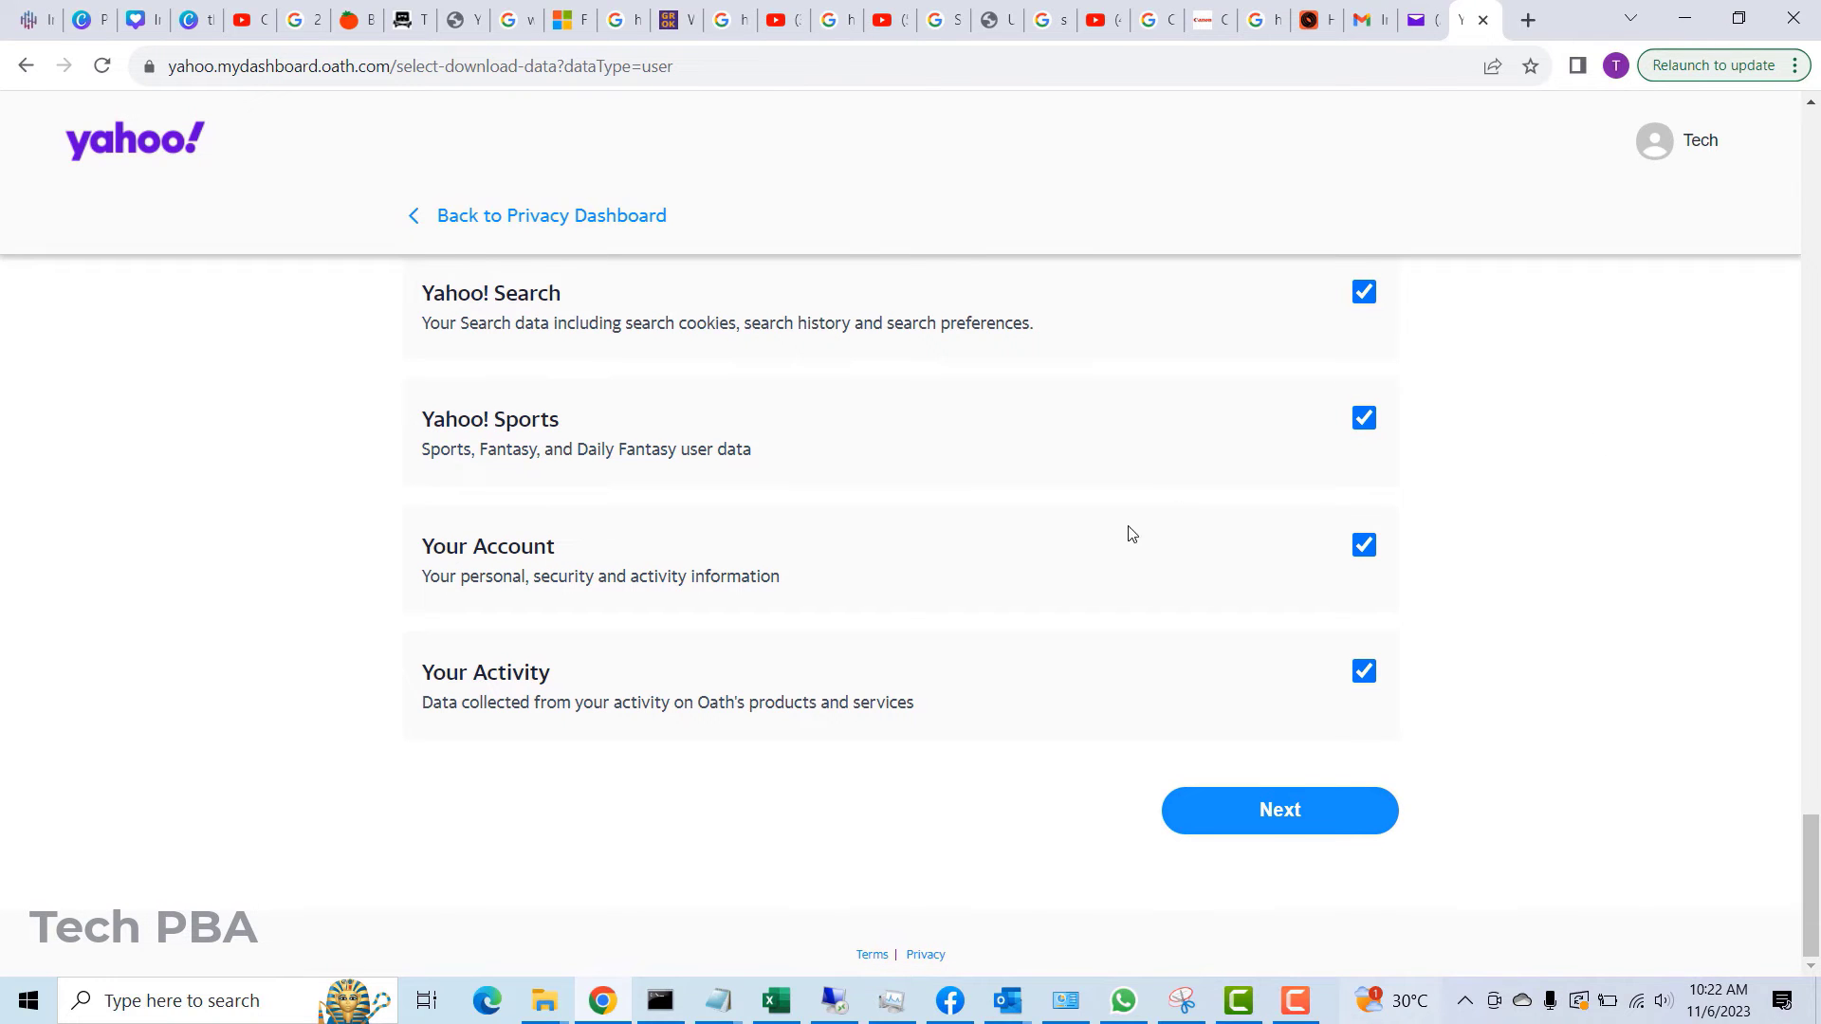
{"action": "scroll", "coordinate": [1100, 540], "scroll_direction": "up", "scroll_amount": 8}
{"action": "scroll", "coordinate": [1102, 537], "scroll_direction": "up", "scroll_amount": 13}
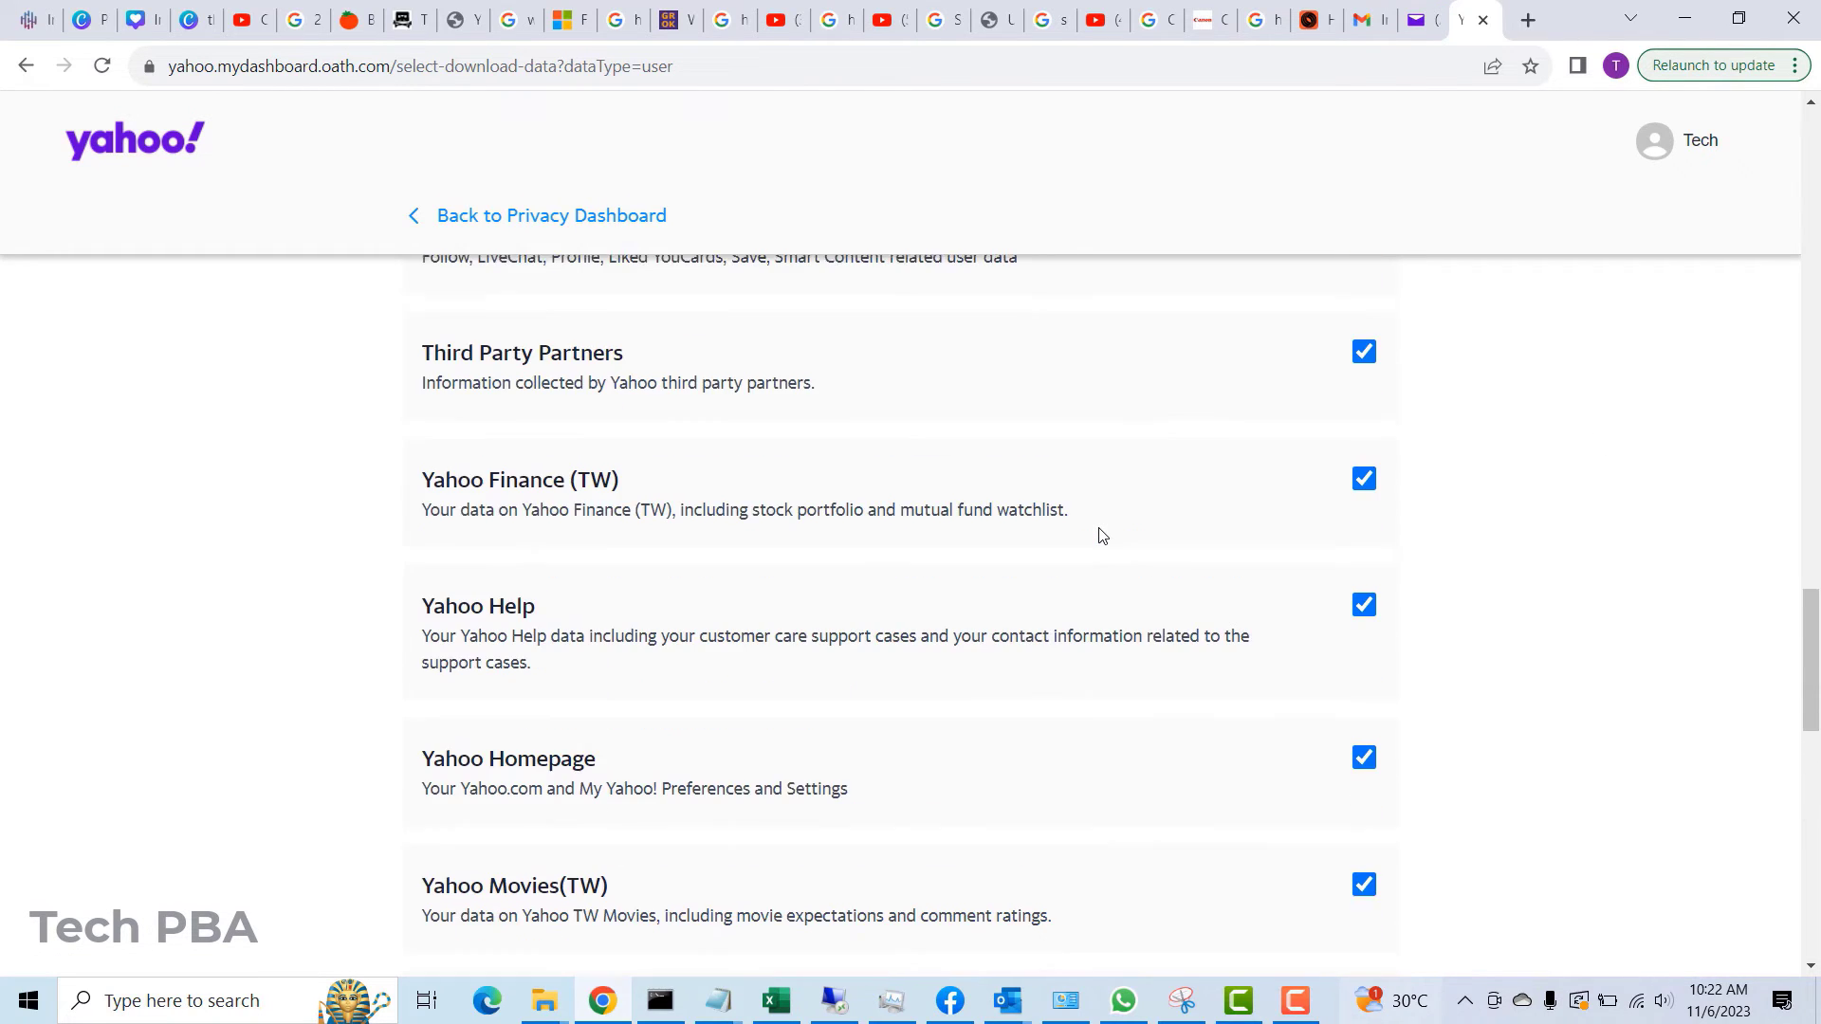
{"action": "scroll", "coordinate": [1102, 538], "scroll_direction": "down", "scroll_amount": 20}
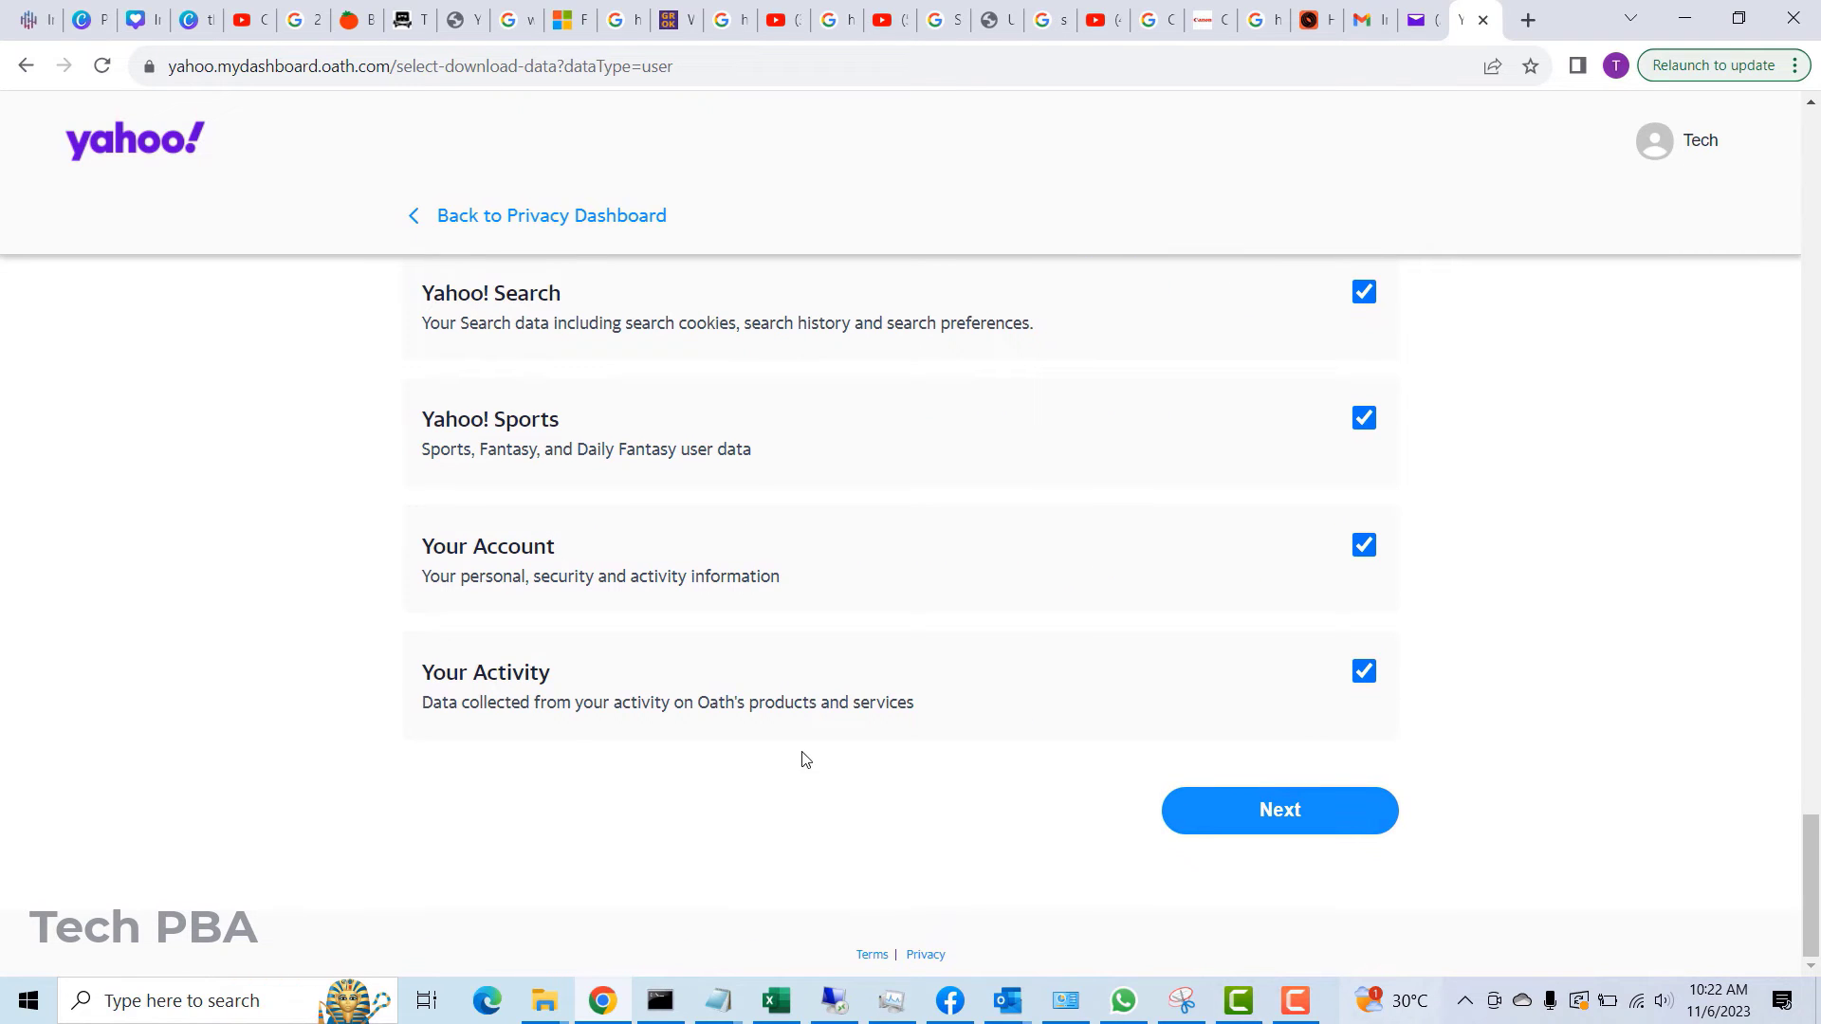
{"action": "left_click", "coordinate": [1277, 812]}
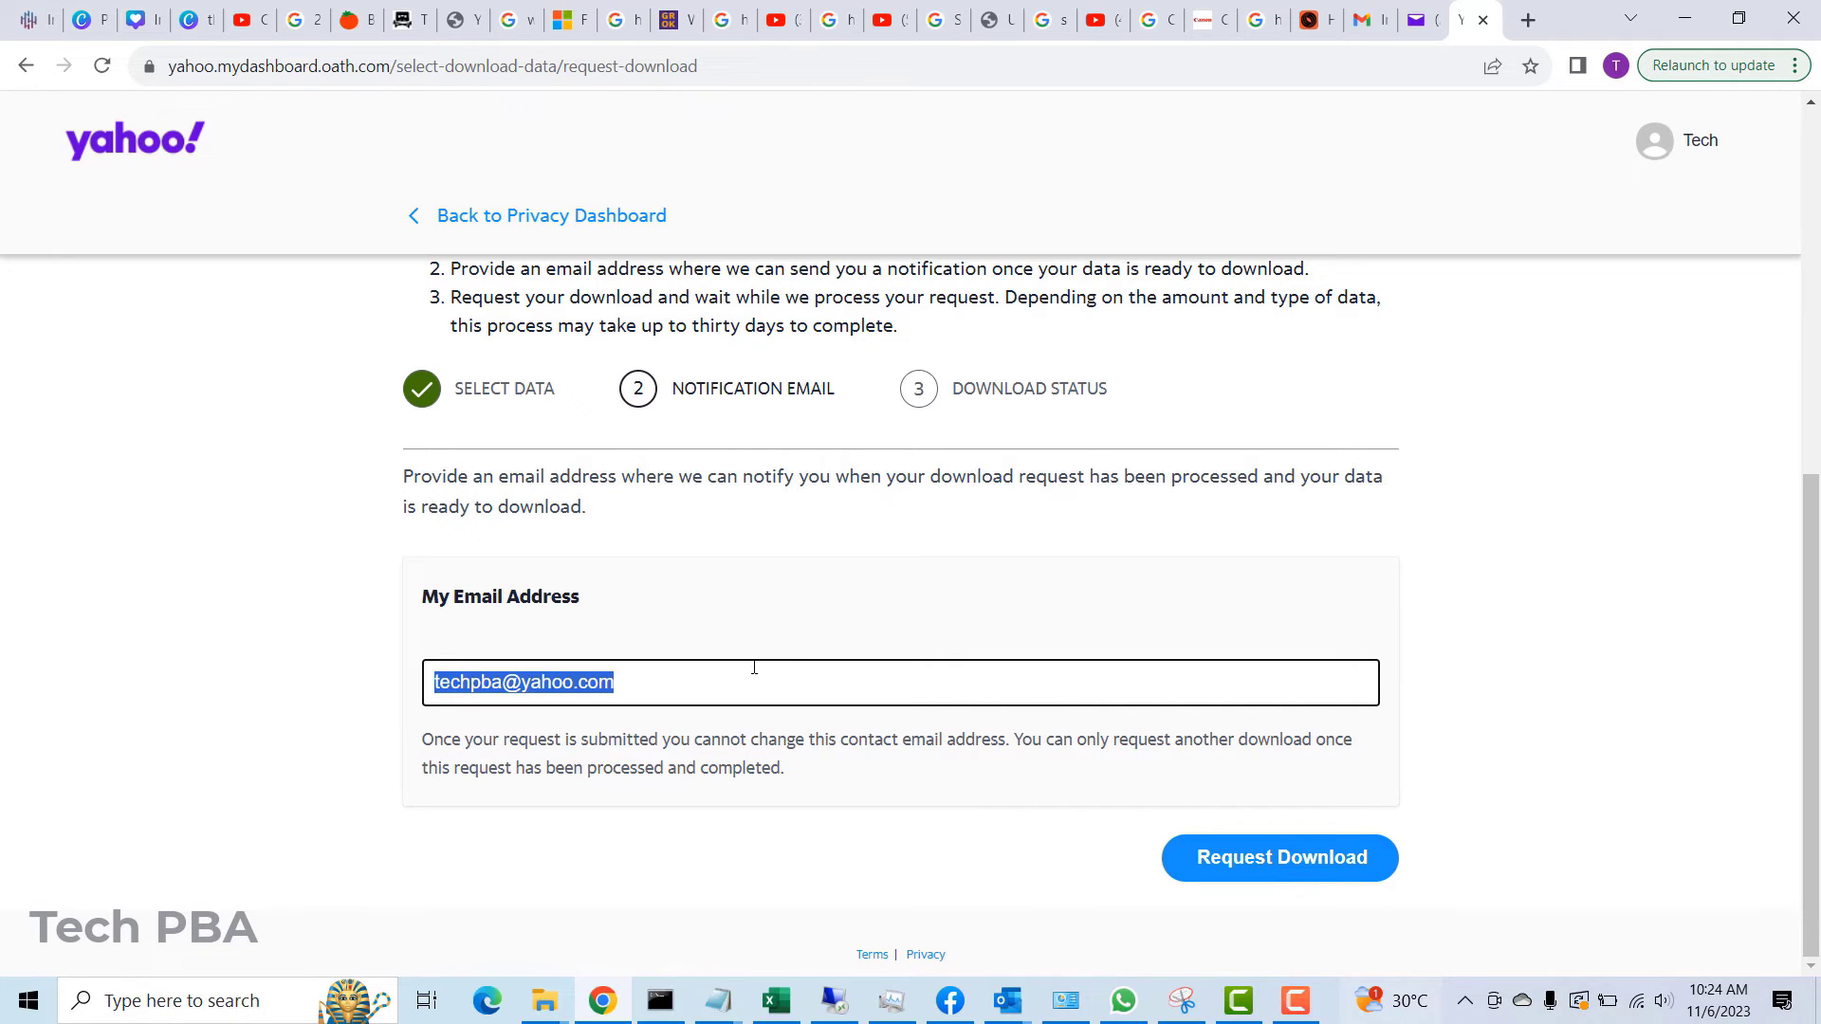
- Replace the notification email with the suggested address and submit the download request
{"action": "key", "text": "BackSpace"}
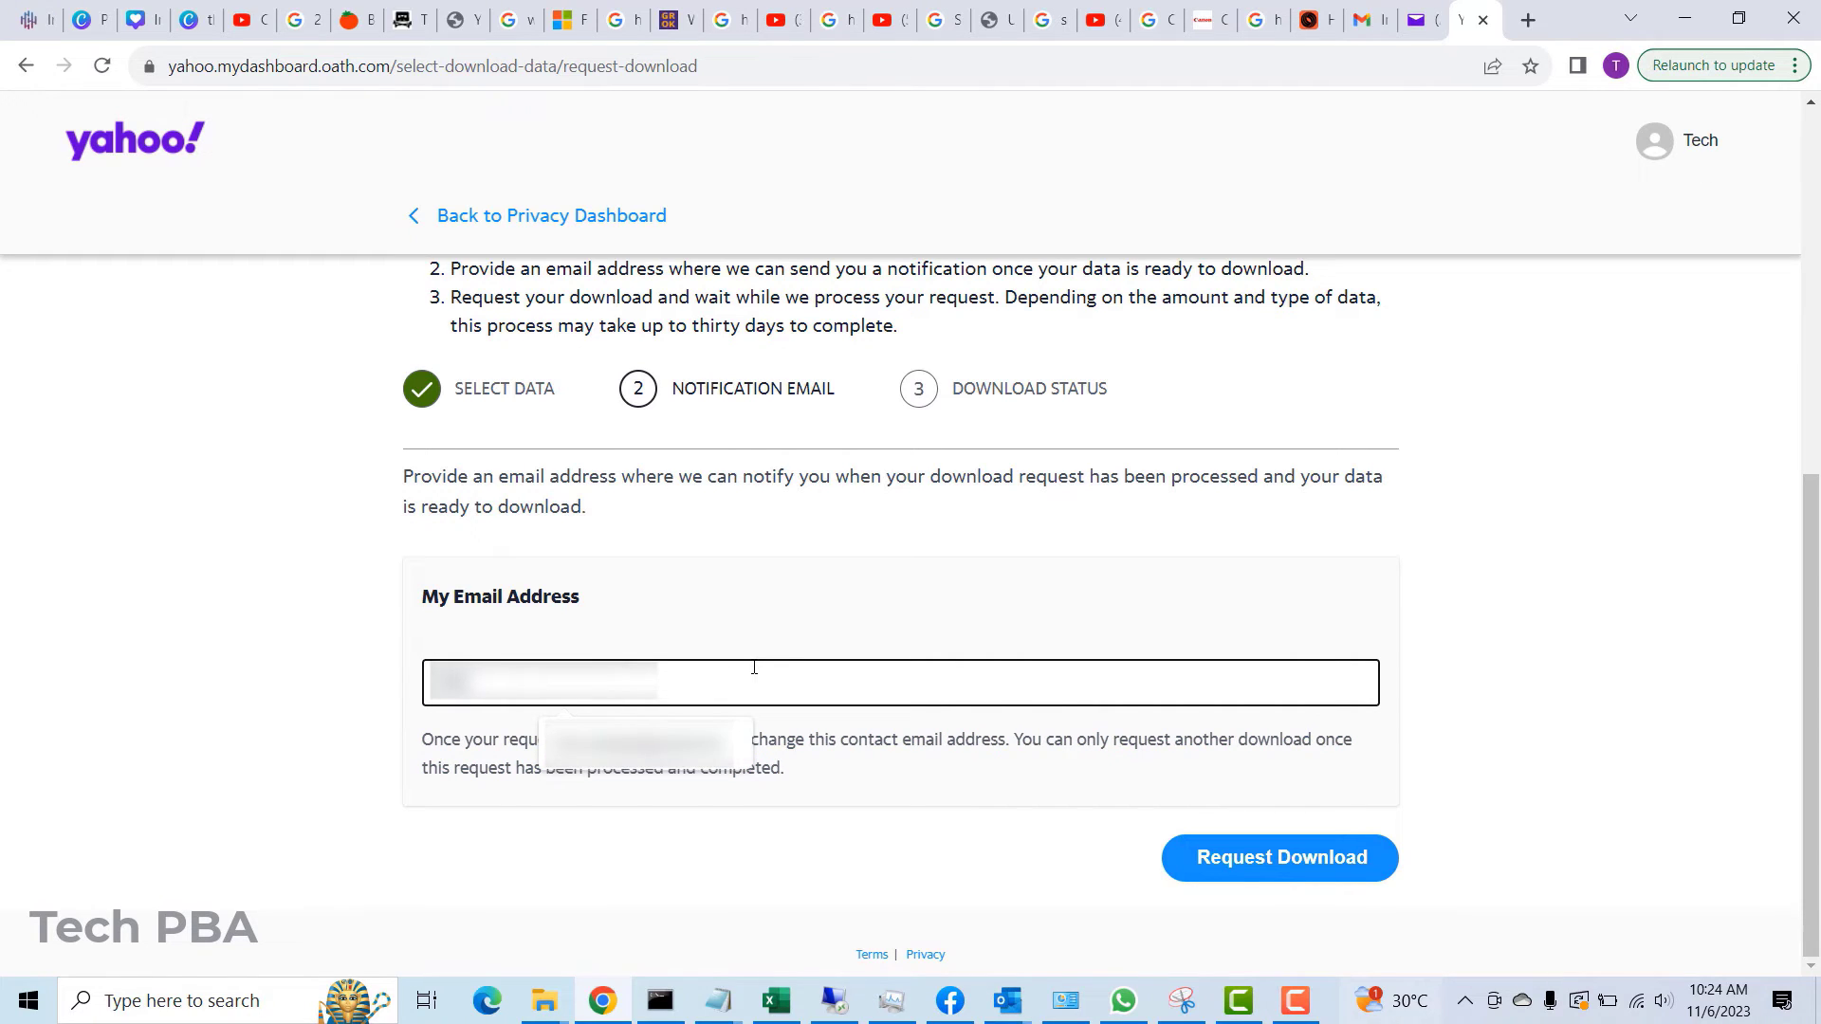
{"action": "left_click", "coordinate": [638, 740]}
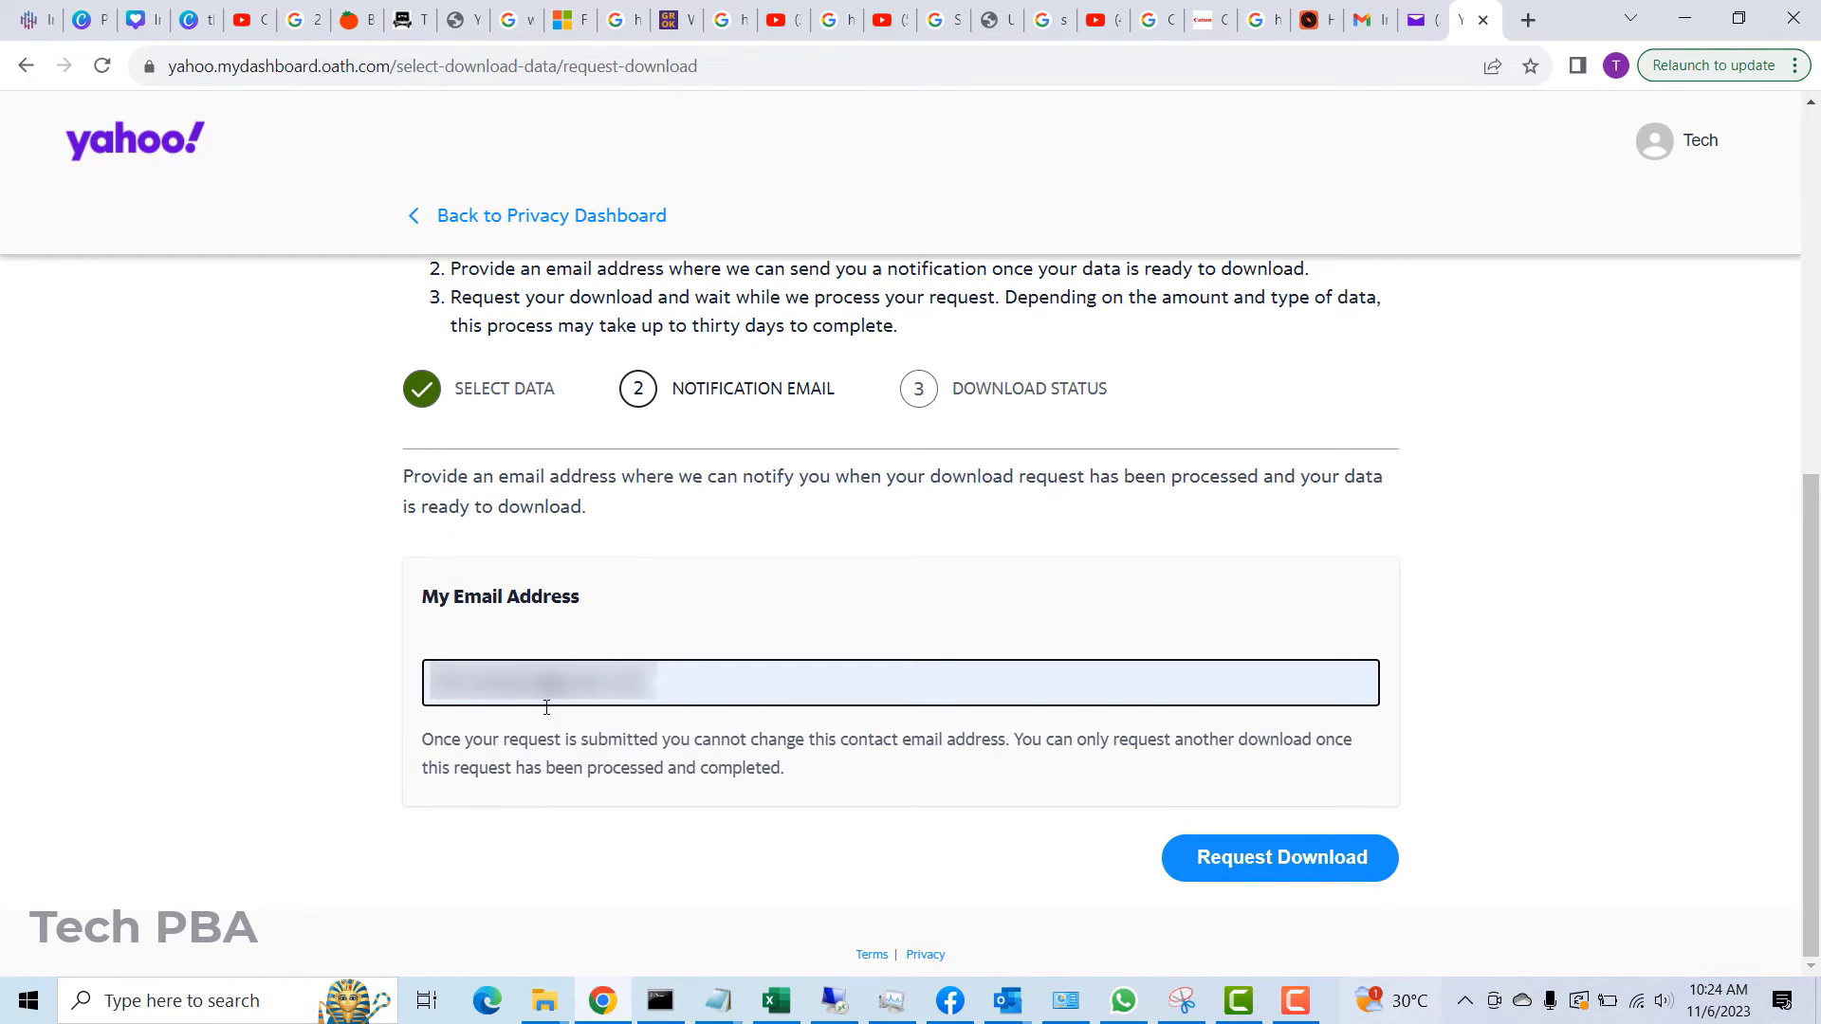
{"action": "left_click", "coordinate": [1295, 868]}
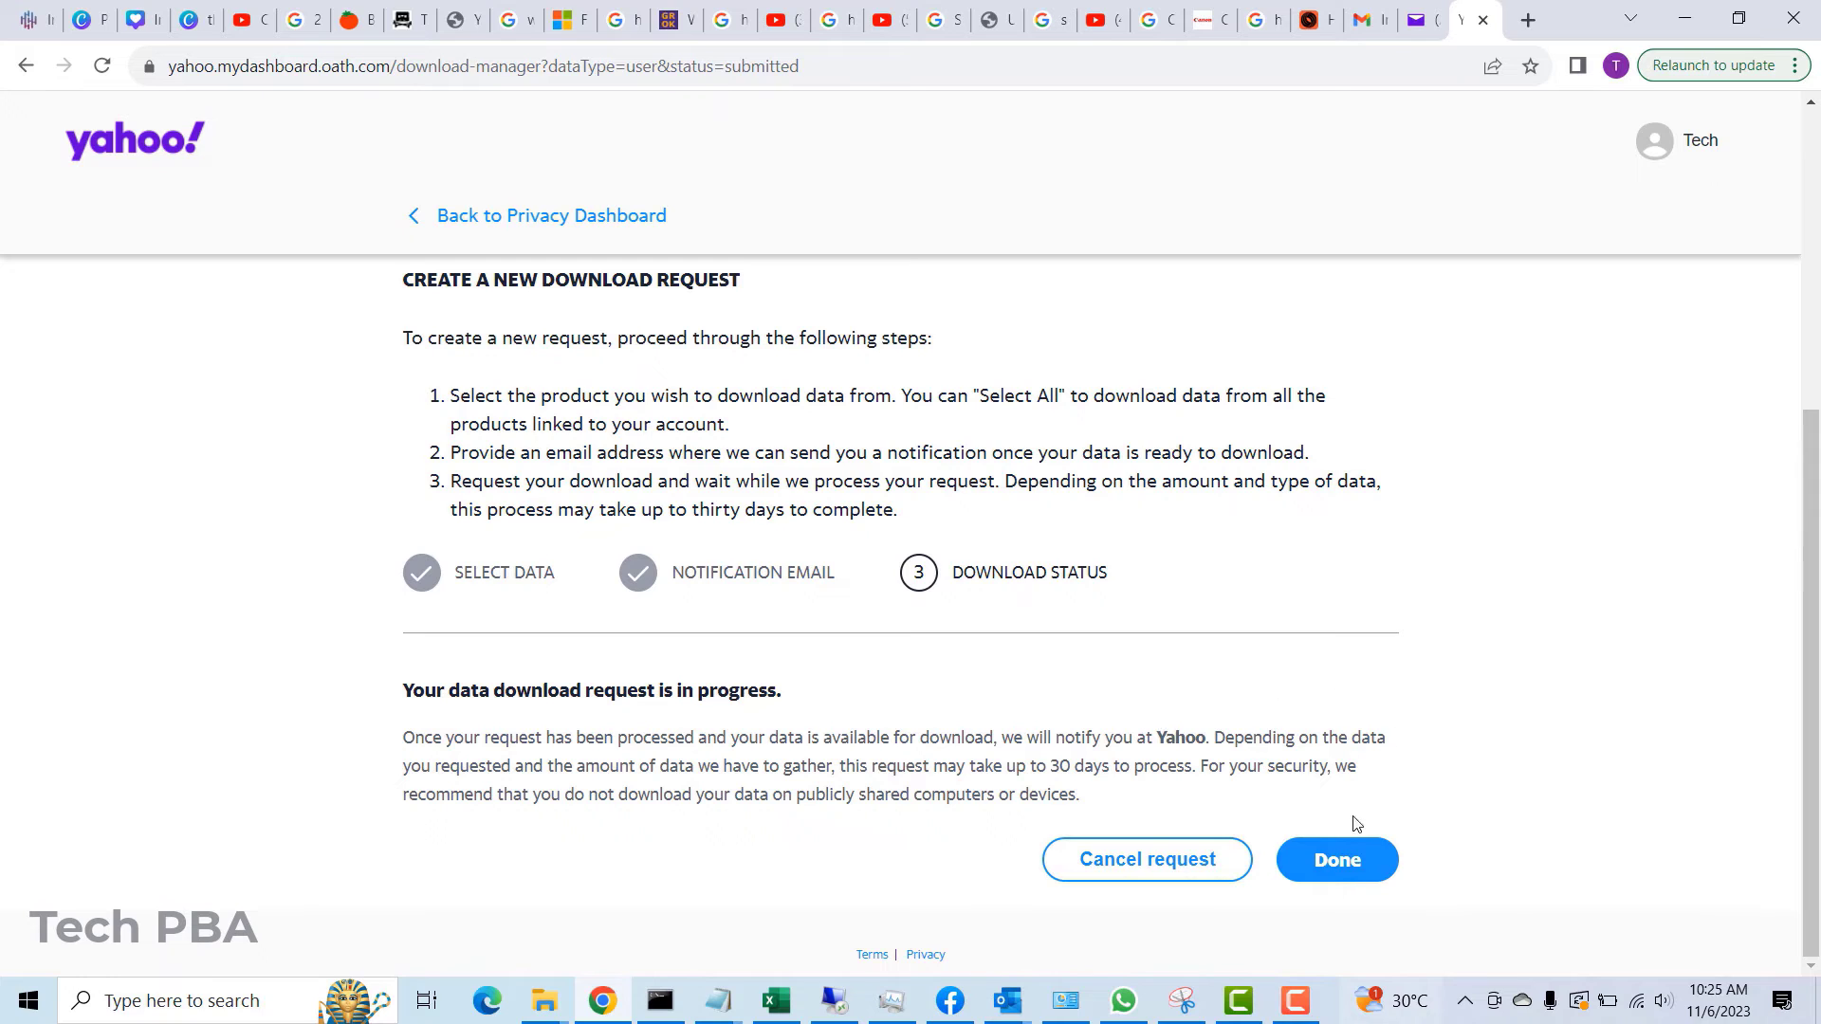
- Finish the request and review the Privacy Dashboard showing the Download Request In Progress banner
{"action": "left_click", "coordinate": [1337, 863]}
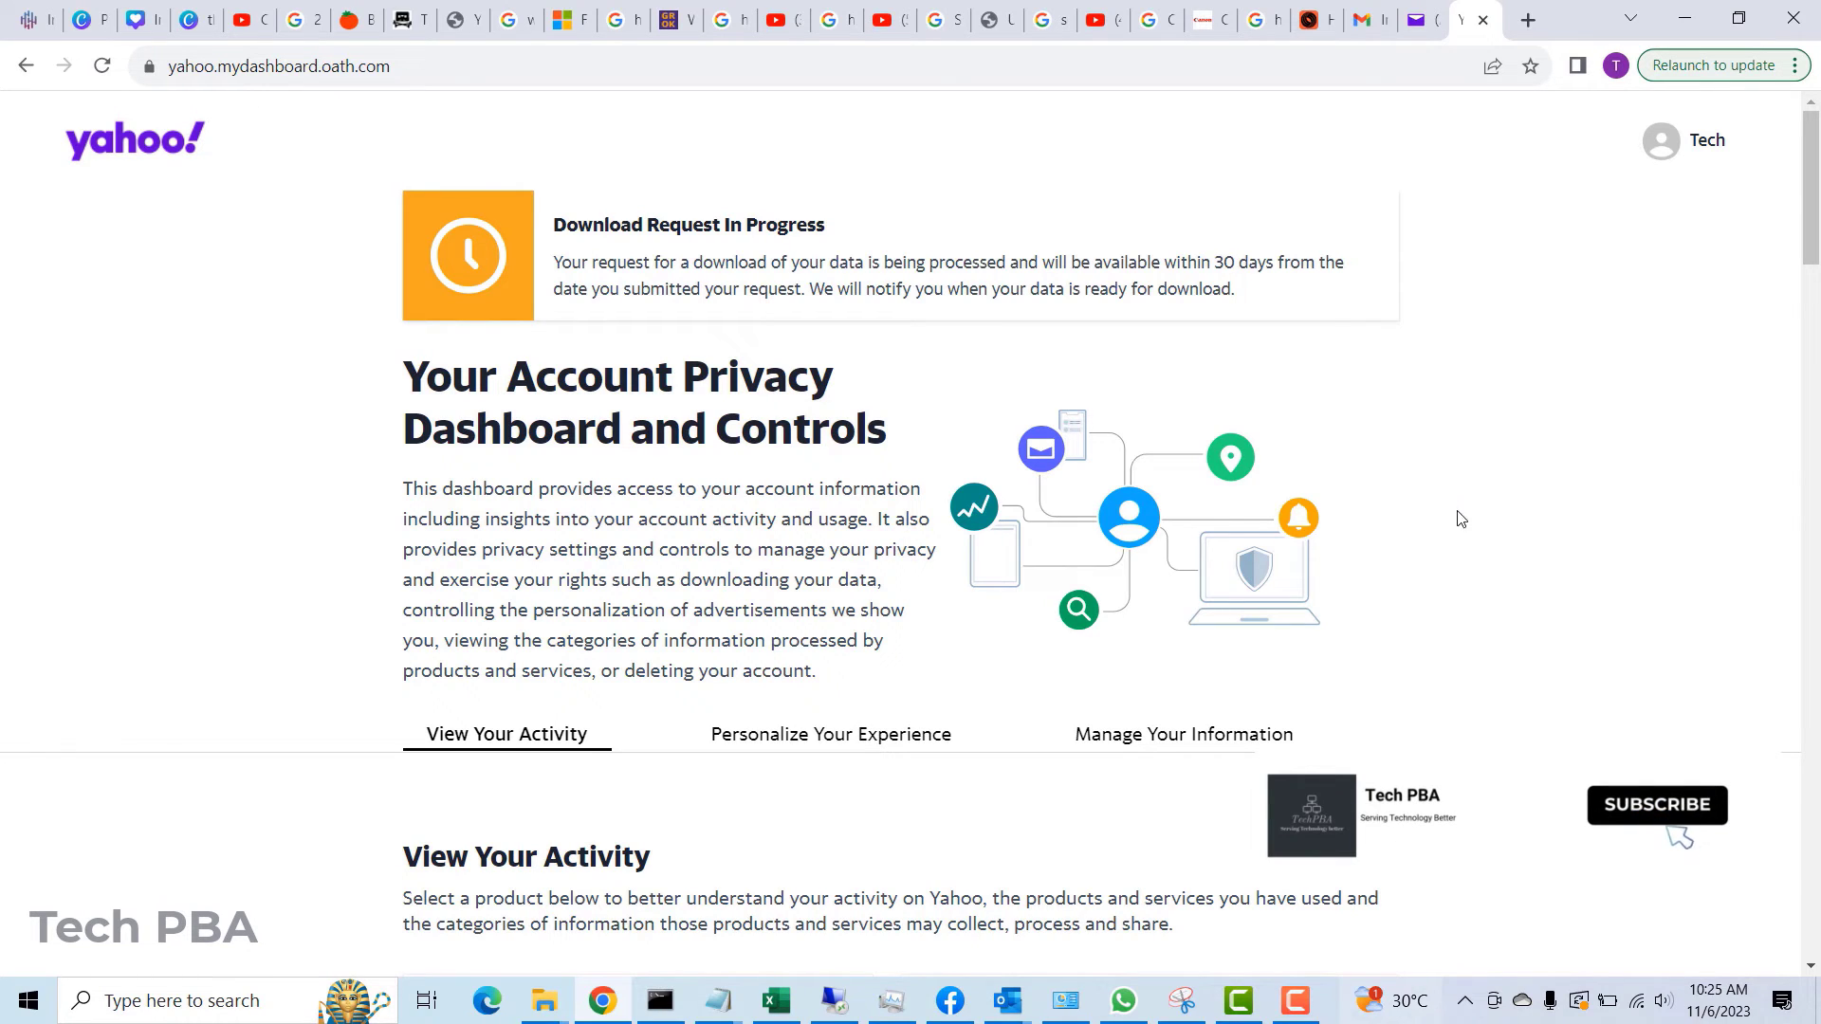
{"action": "scroll", "coordinate": [1486, 575], "scroll_direction": "down", "scroll_amount": 2}
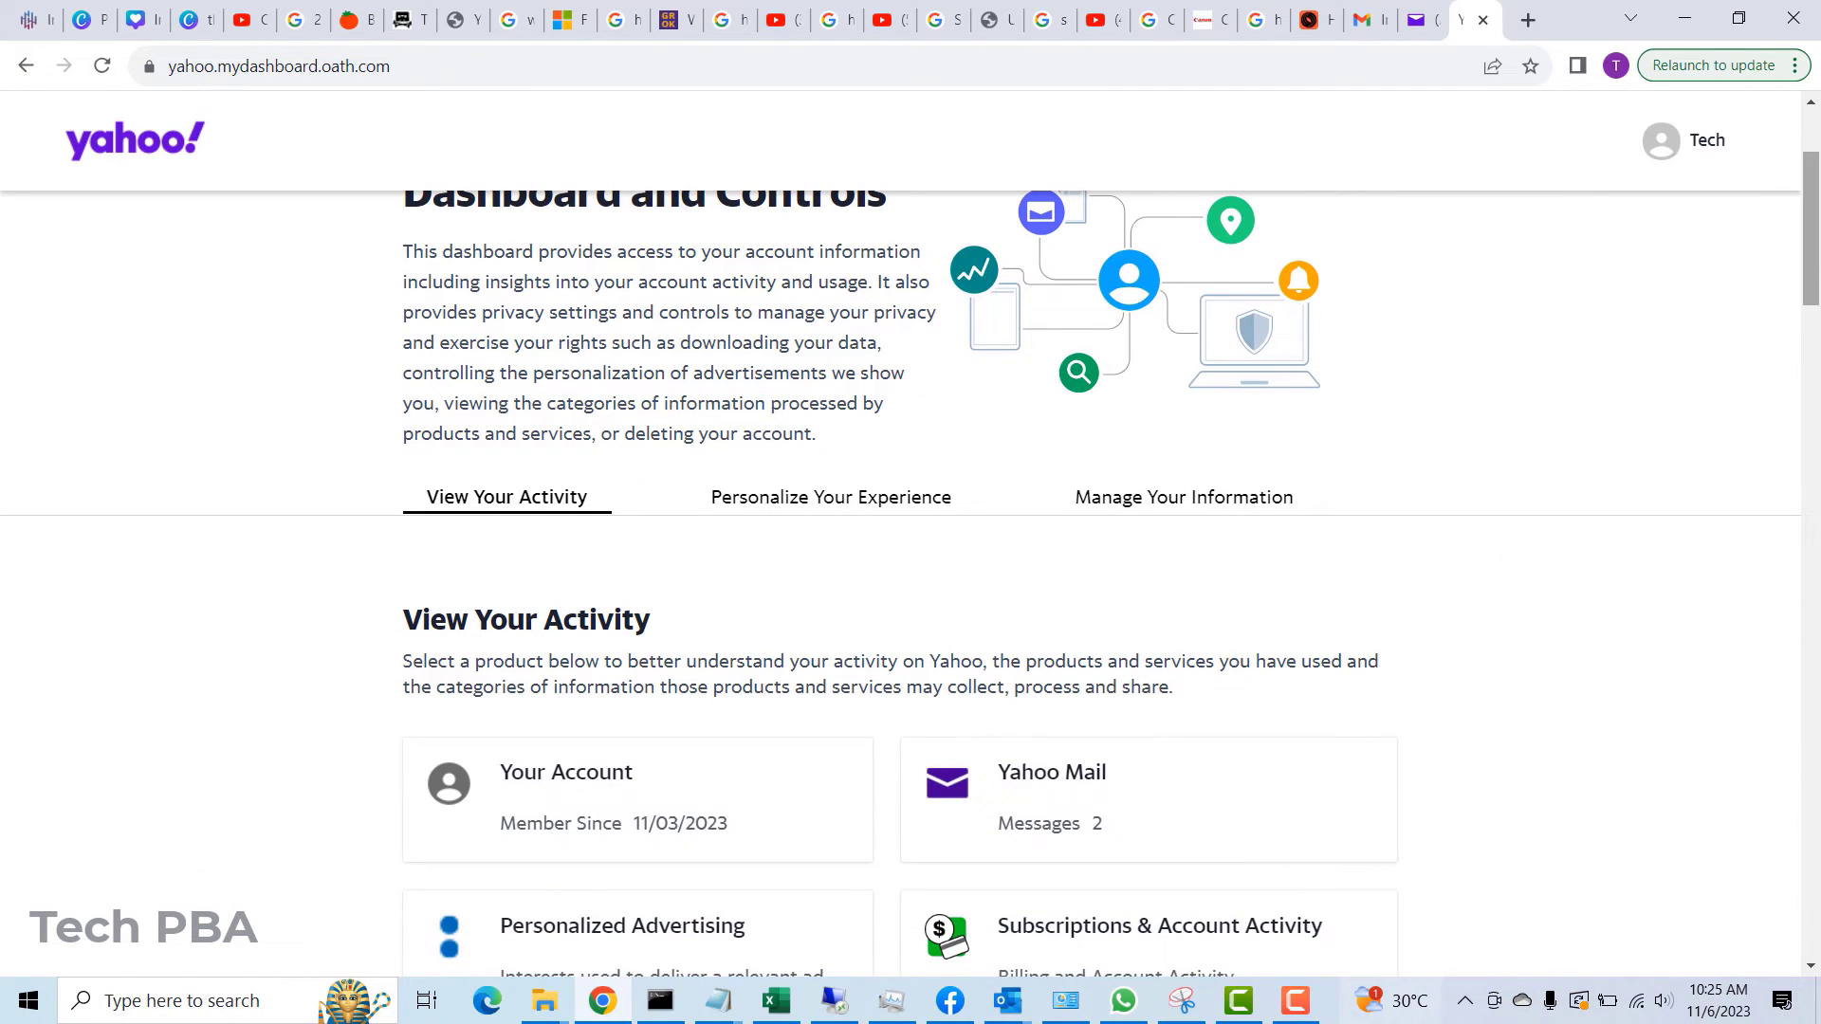
{"action": "scroll", "coordinate": [1813, 234], "scroll_direction": "up", "scroll_amount": 2}
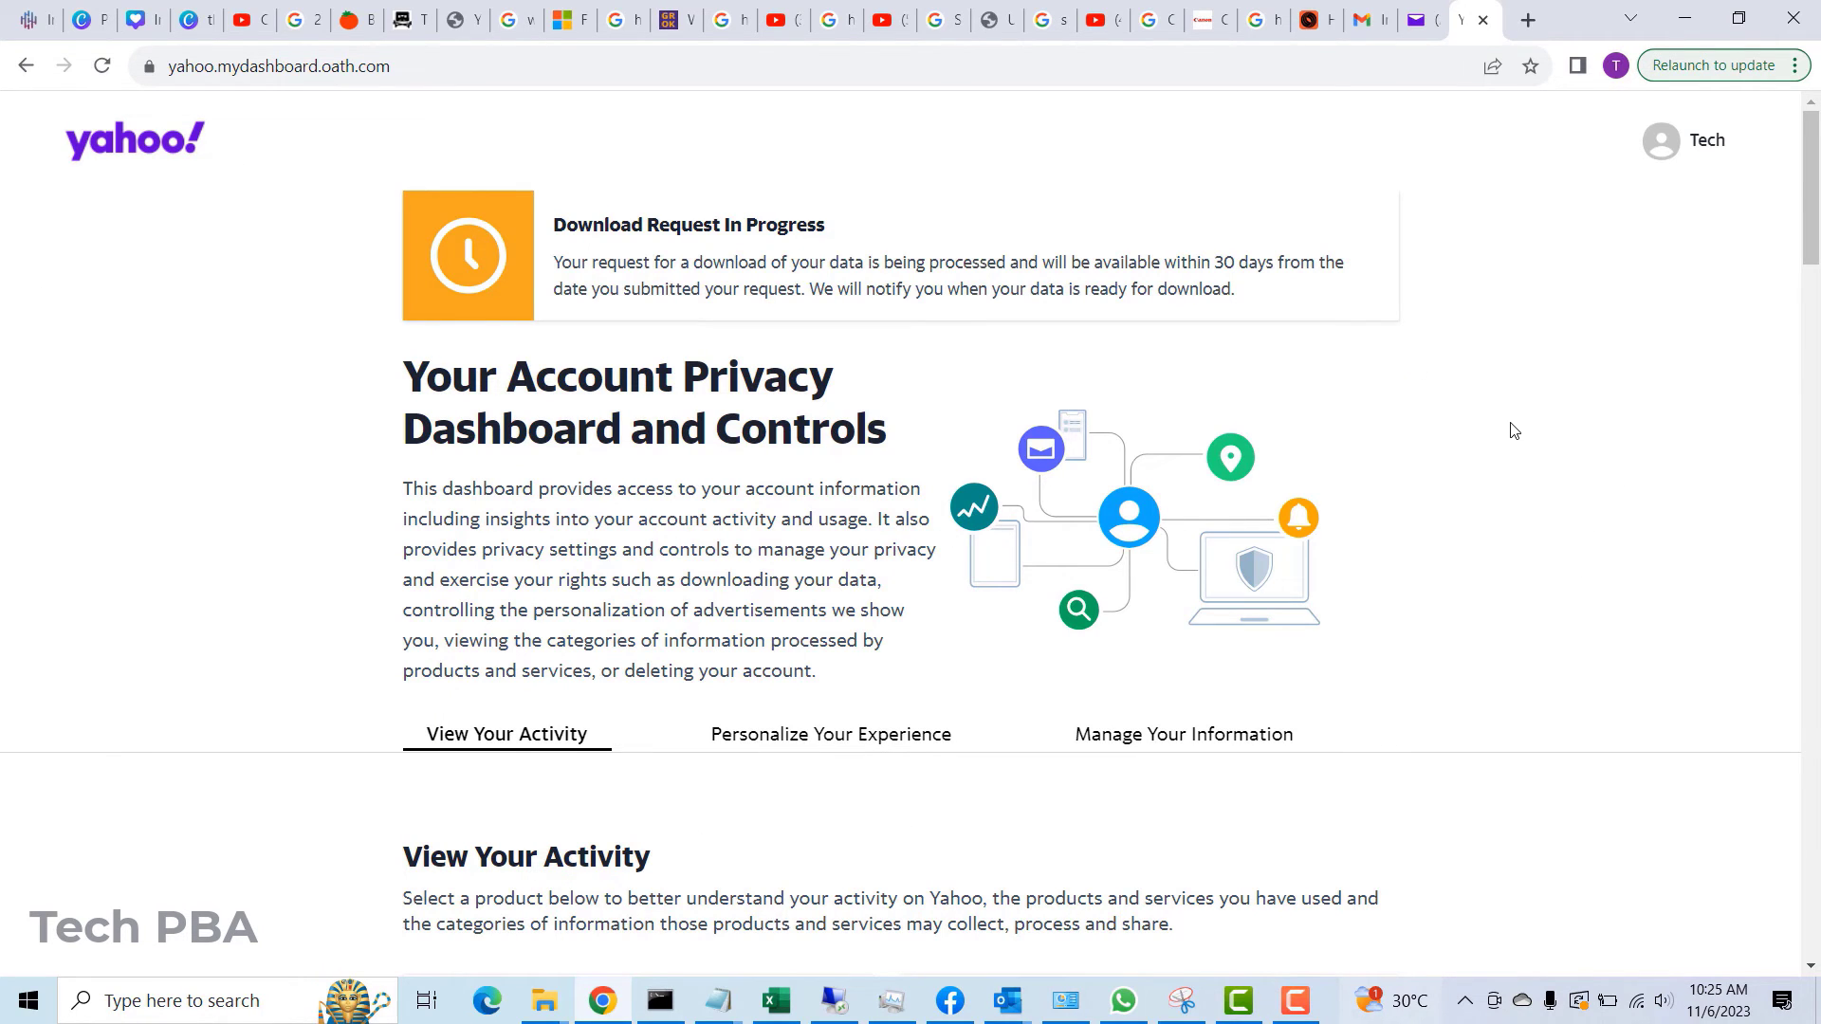
{"action": "scroll", "coordinate": [1512, 431], "scroll_direction": "down", "scroll_amount": 2}
{"action": "scroll", "coordinate": [1512, 431], "scroll_direction": "up", "scroll_amount": 2}
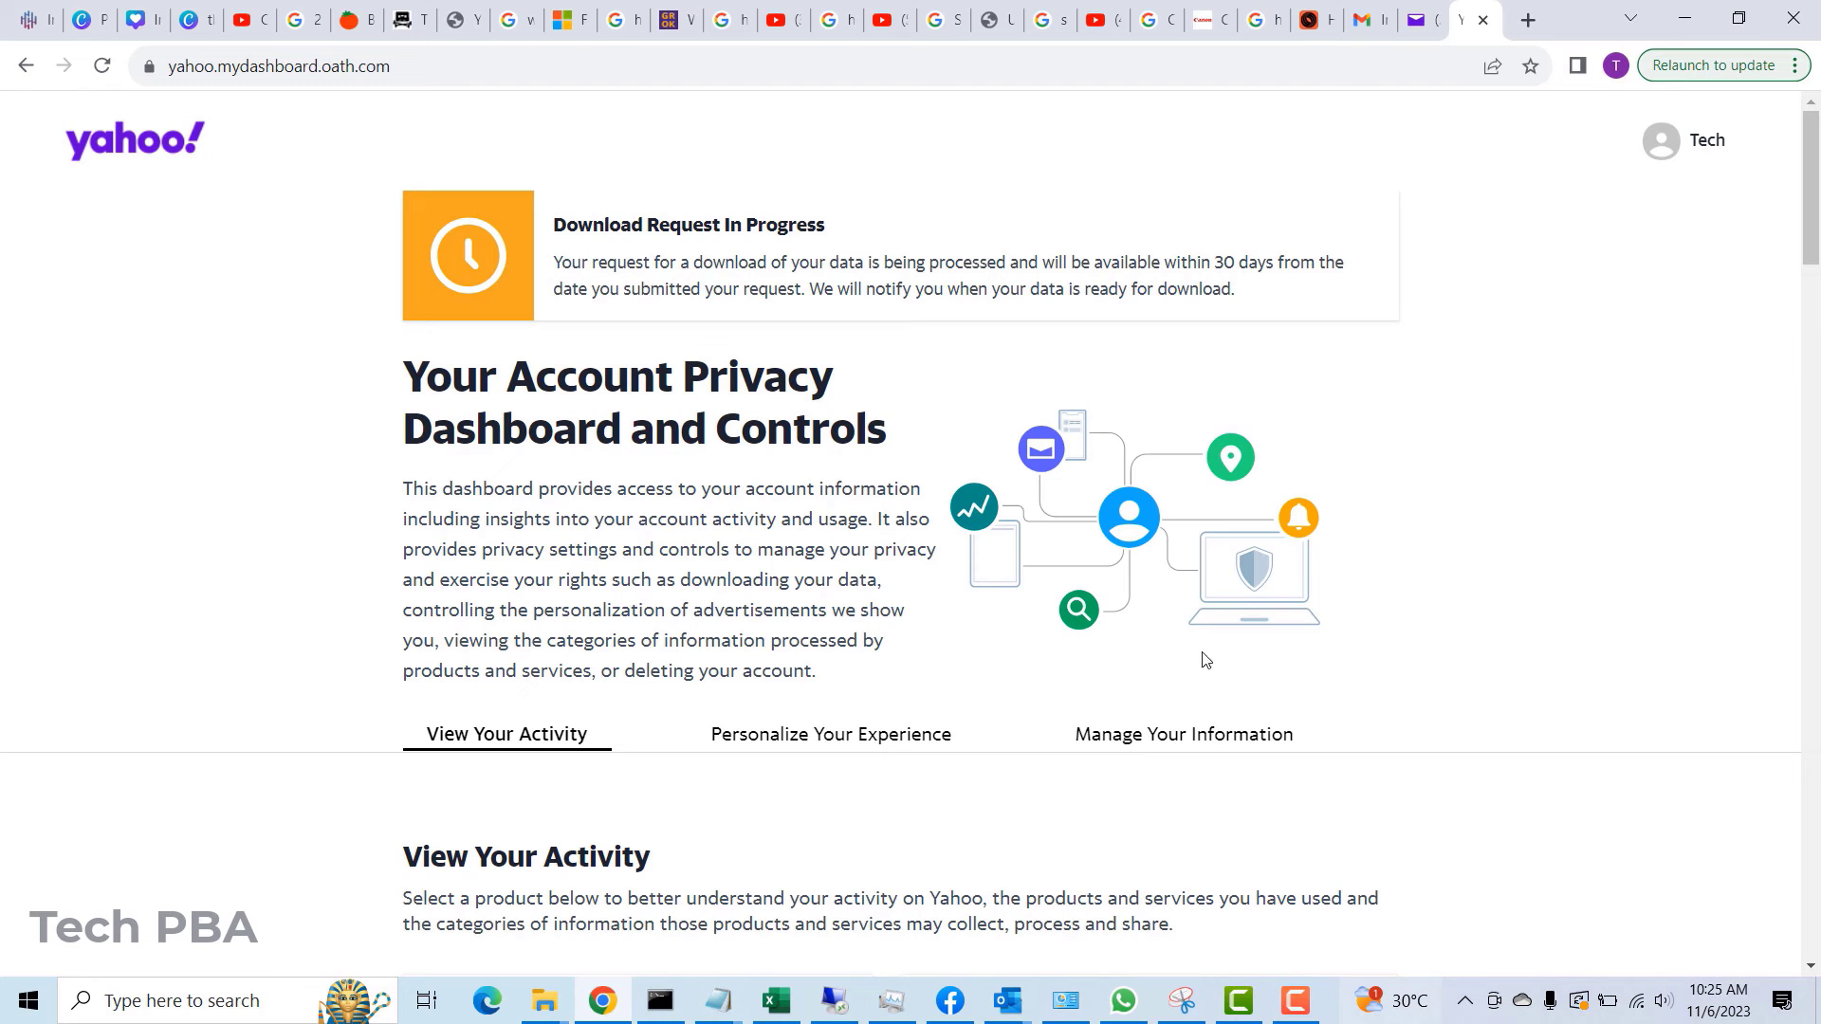
- From Manage Your Information, choose Delete My Account and continue past the deletion warning
{"action": "left_click", "coordinate": [1132, 736]}
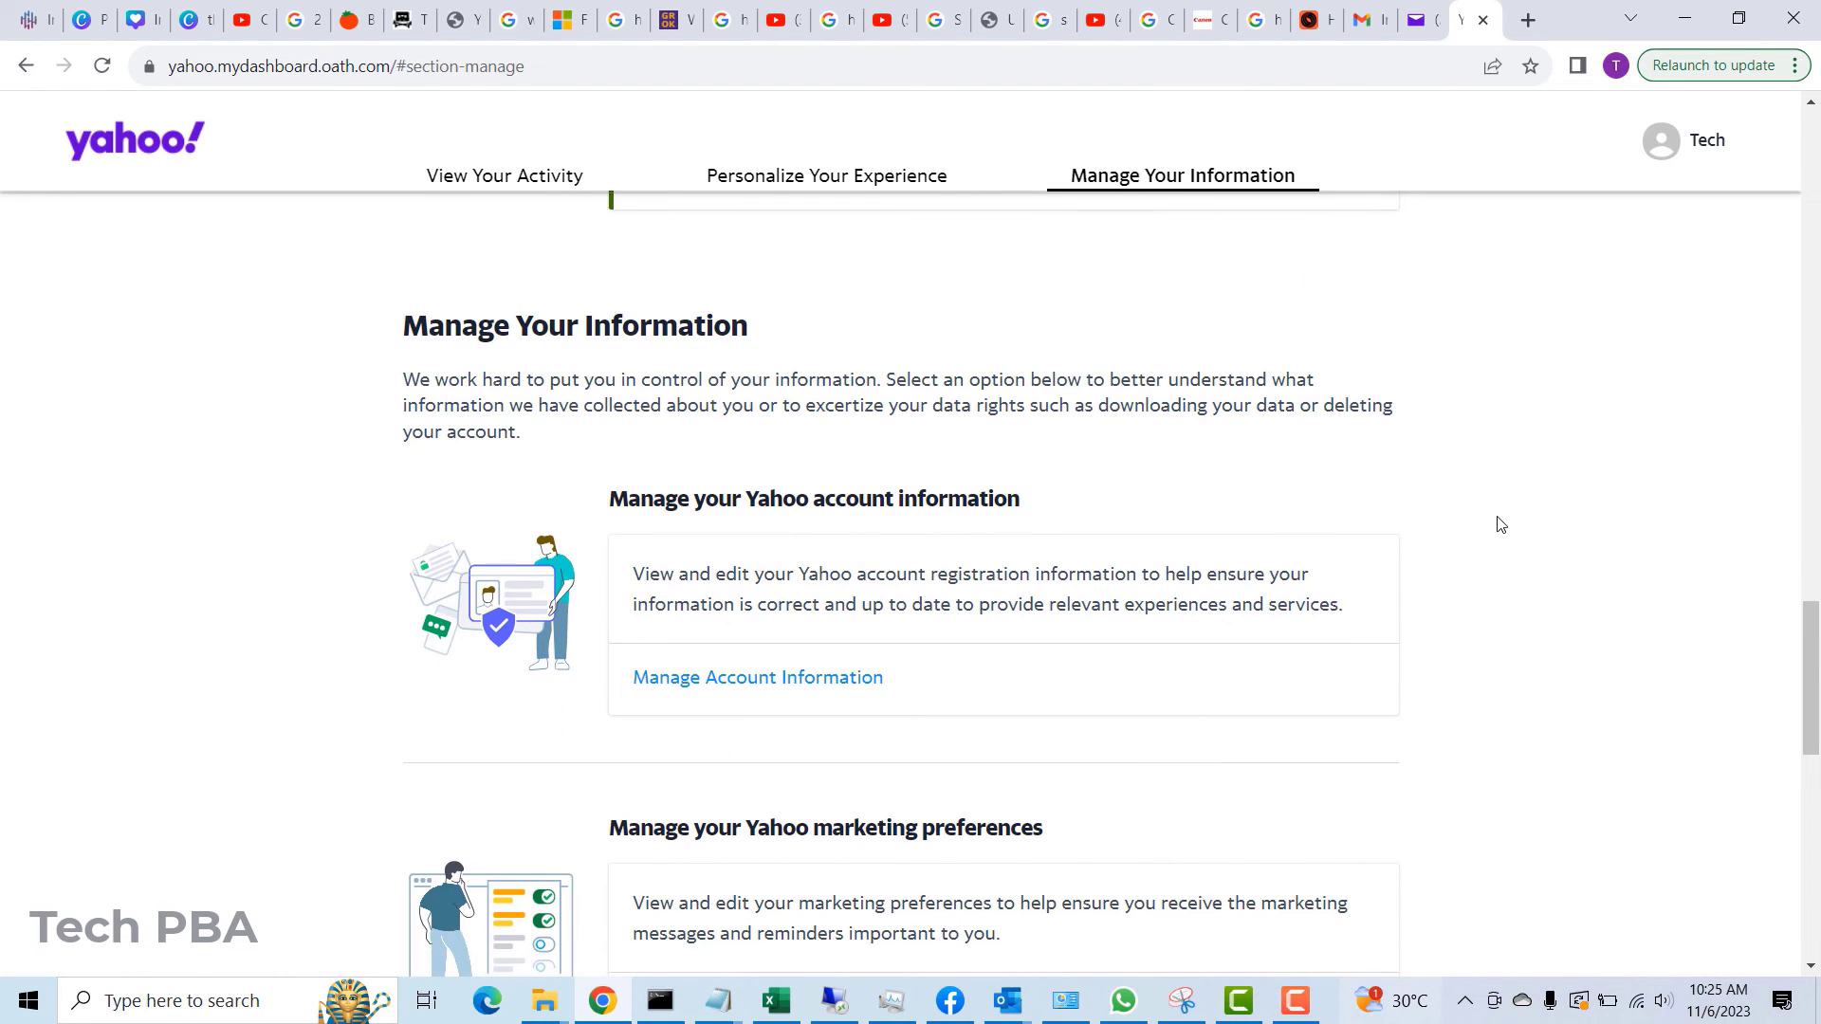
{"action": "scroll", "coordinate": [1496, 524], "scroll_direction": "down", "scroll_amount": 5}
{"action": "scroll", "coordinate": [1492, 549], "scroll_direction": "down", "scroll_amount": 7}
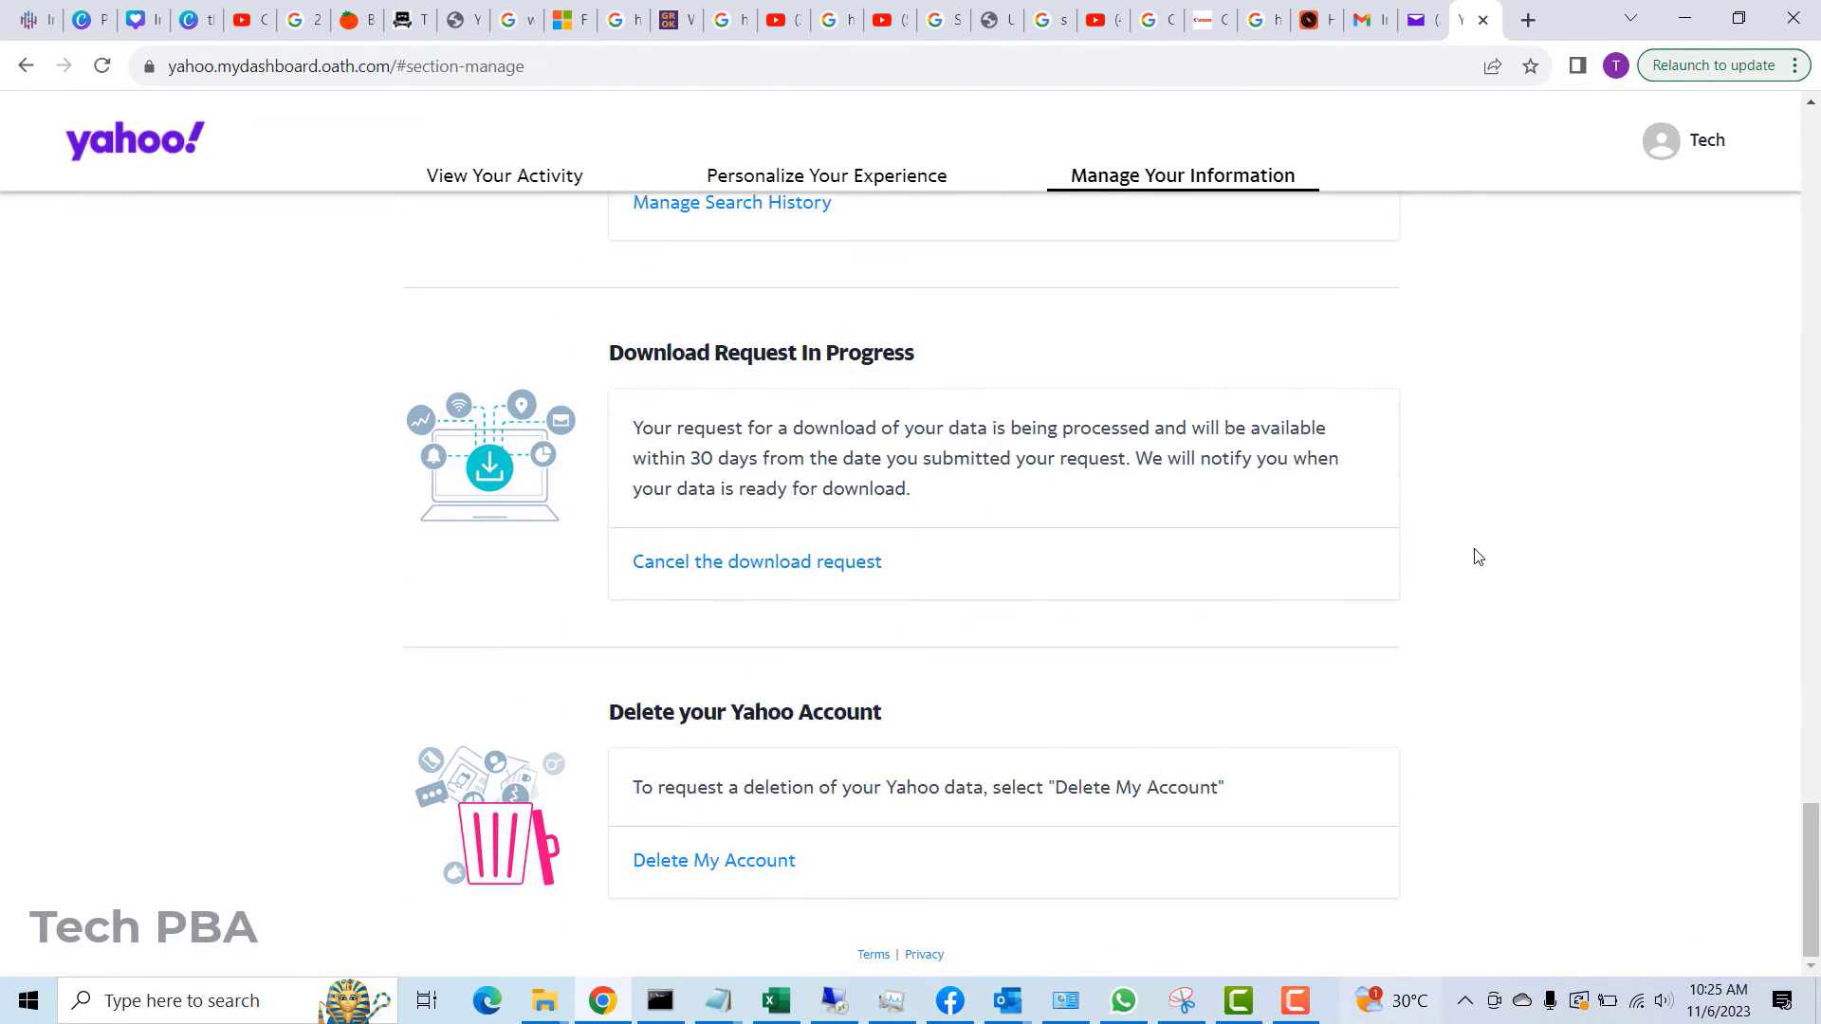
{"action": "left_click", "coordinate": [707, 869]}
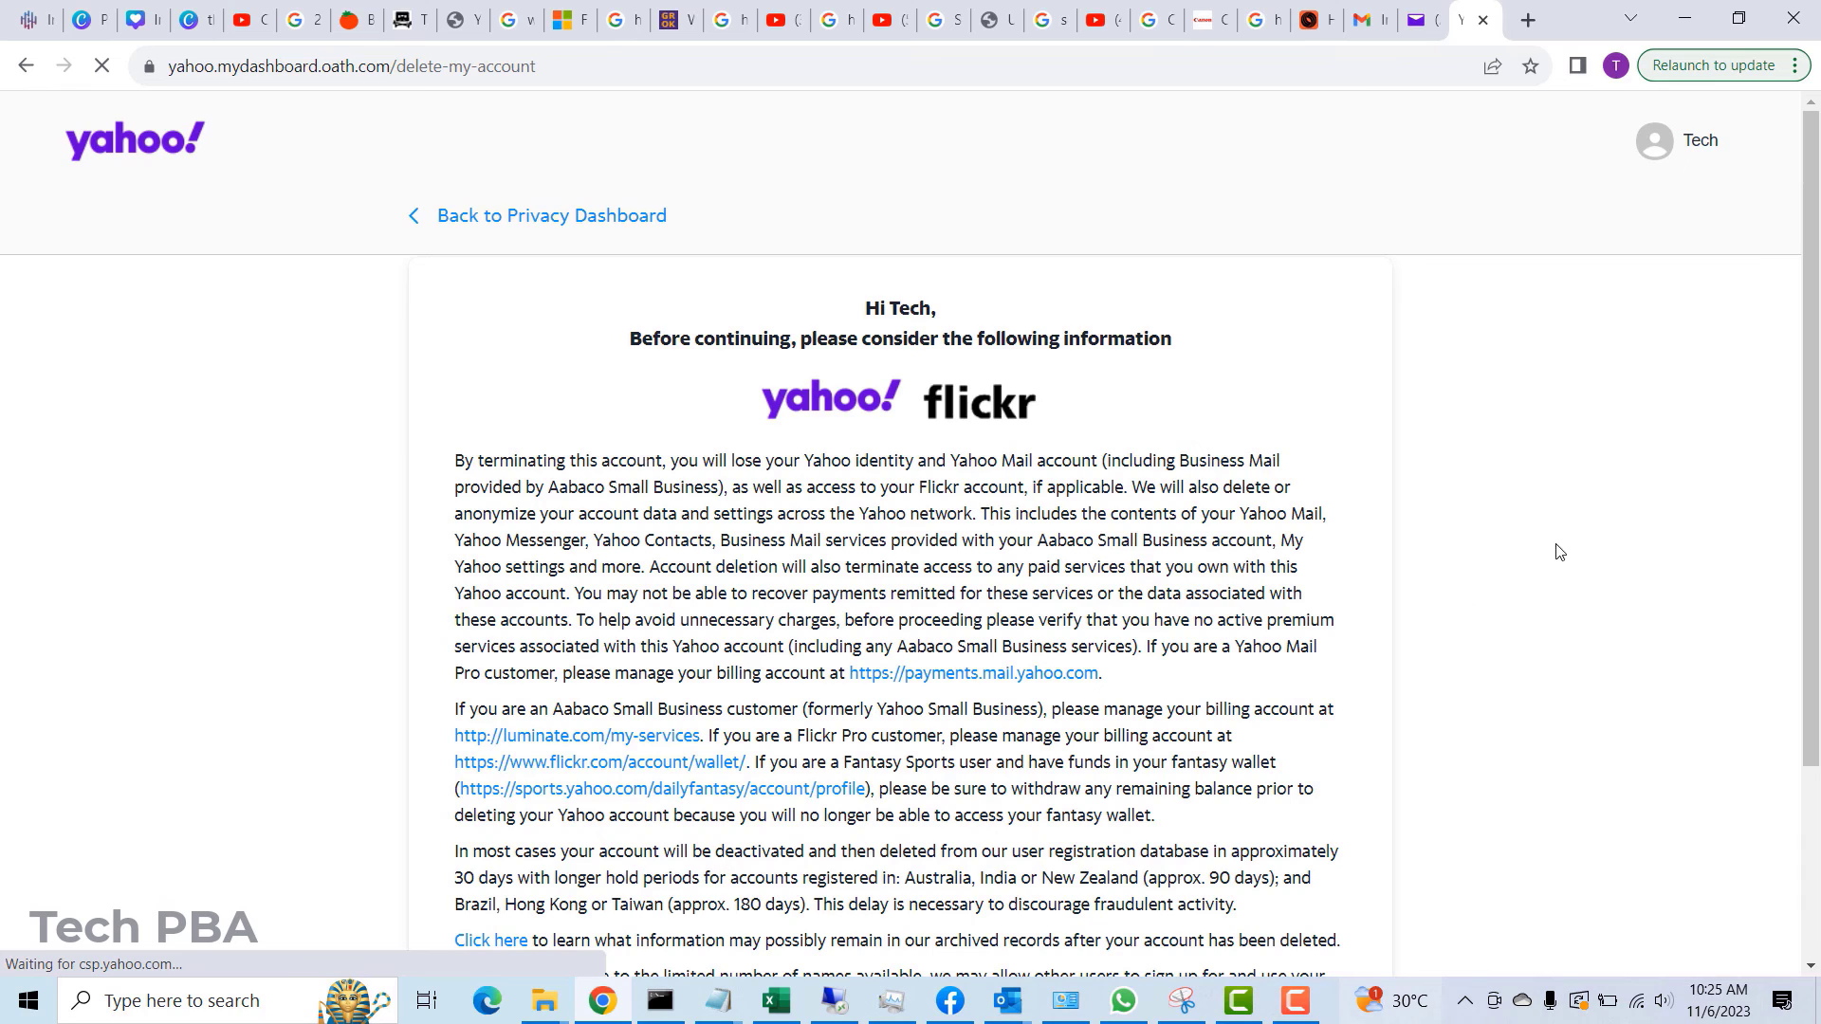
{"action": "scroll", "coordinate": [1560, 552], "scroll_direction": "down", "scroll_amount": 3}
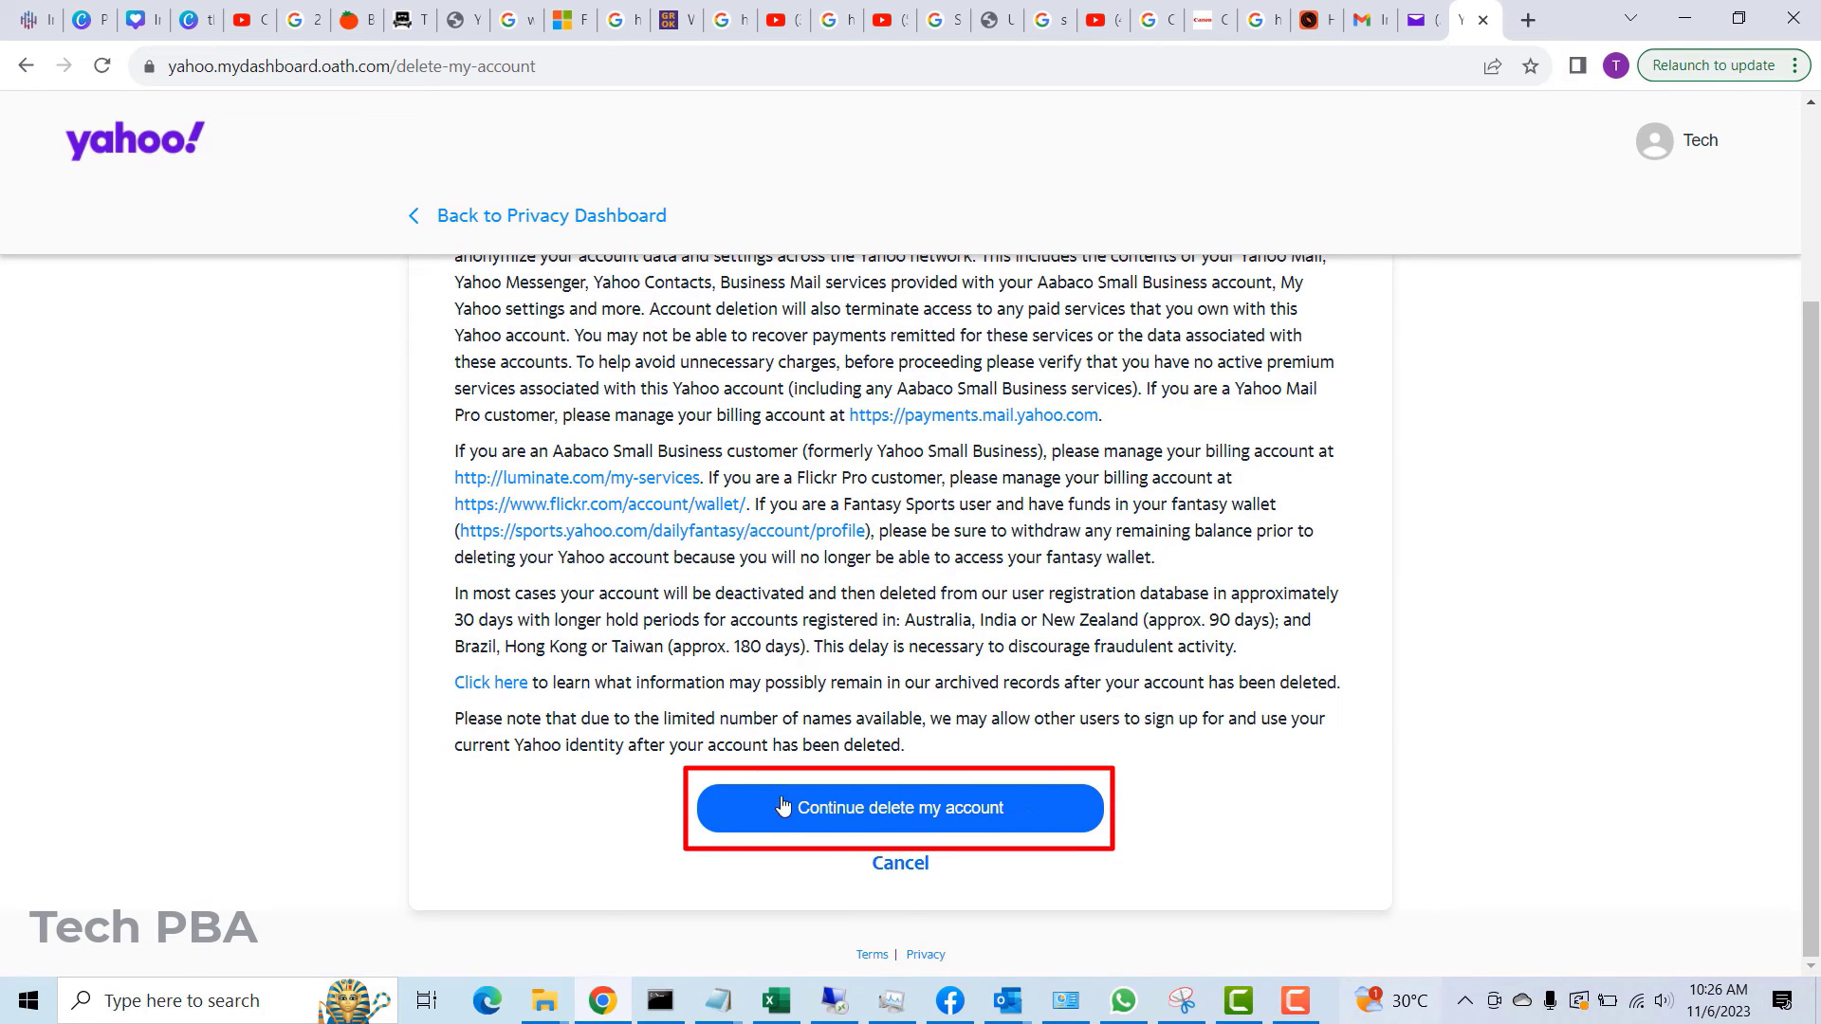
{"action": "left_click", "coordinate": [917, 822]}
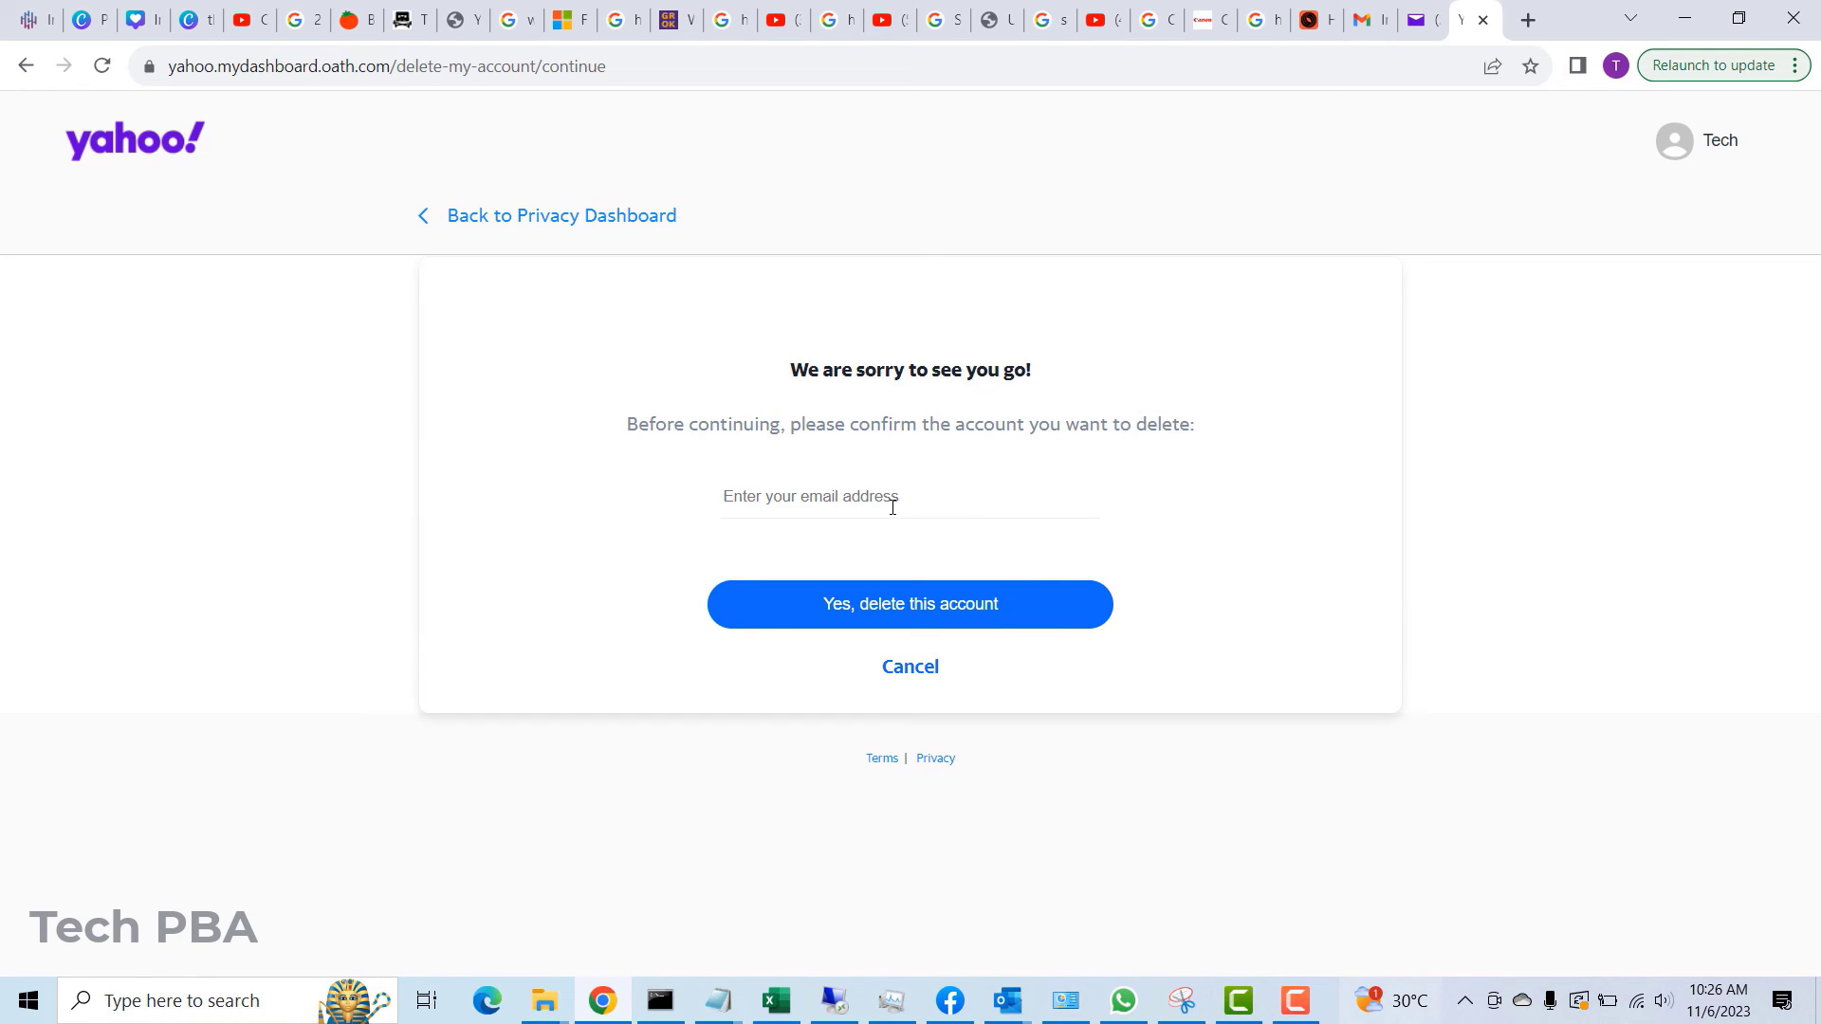
- Enter the account's email address and confirm deleting the Yahoo account
{"action": "left_click", "coordinate": [897, 608]}
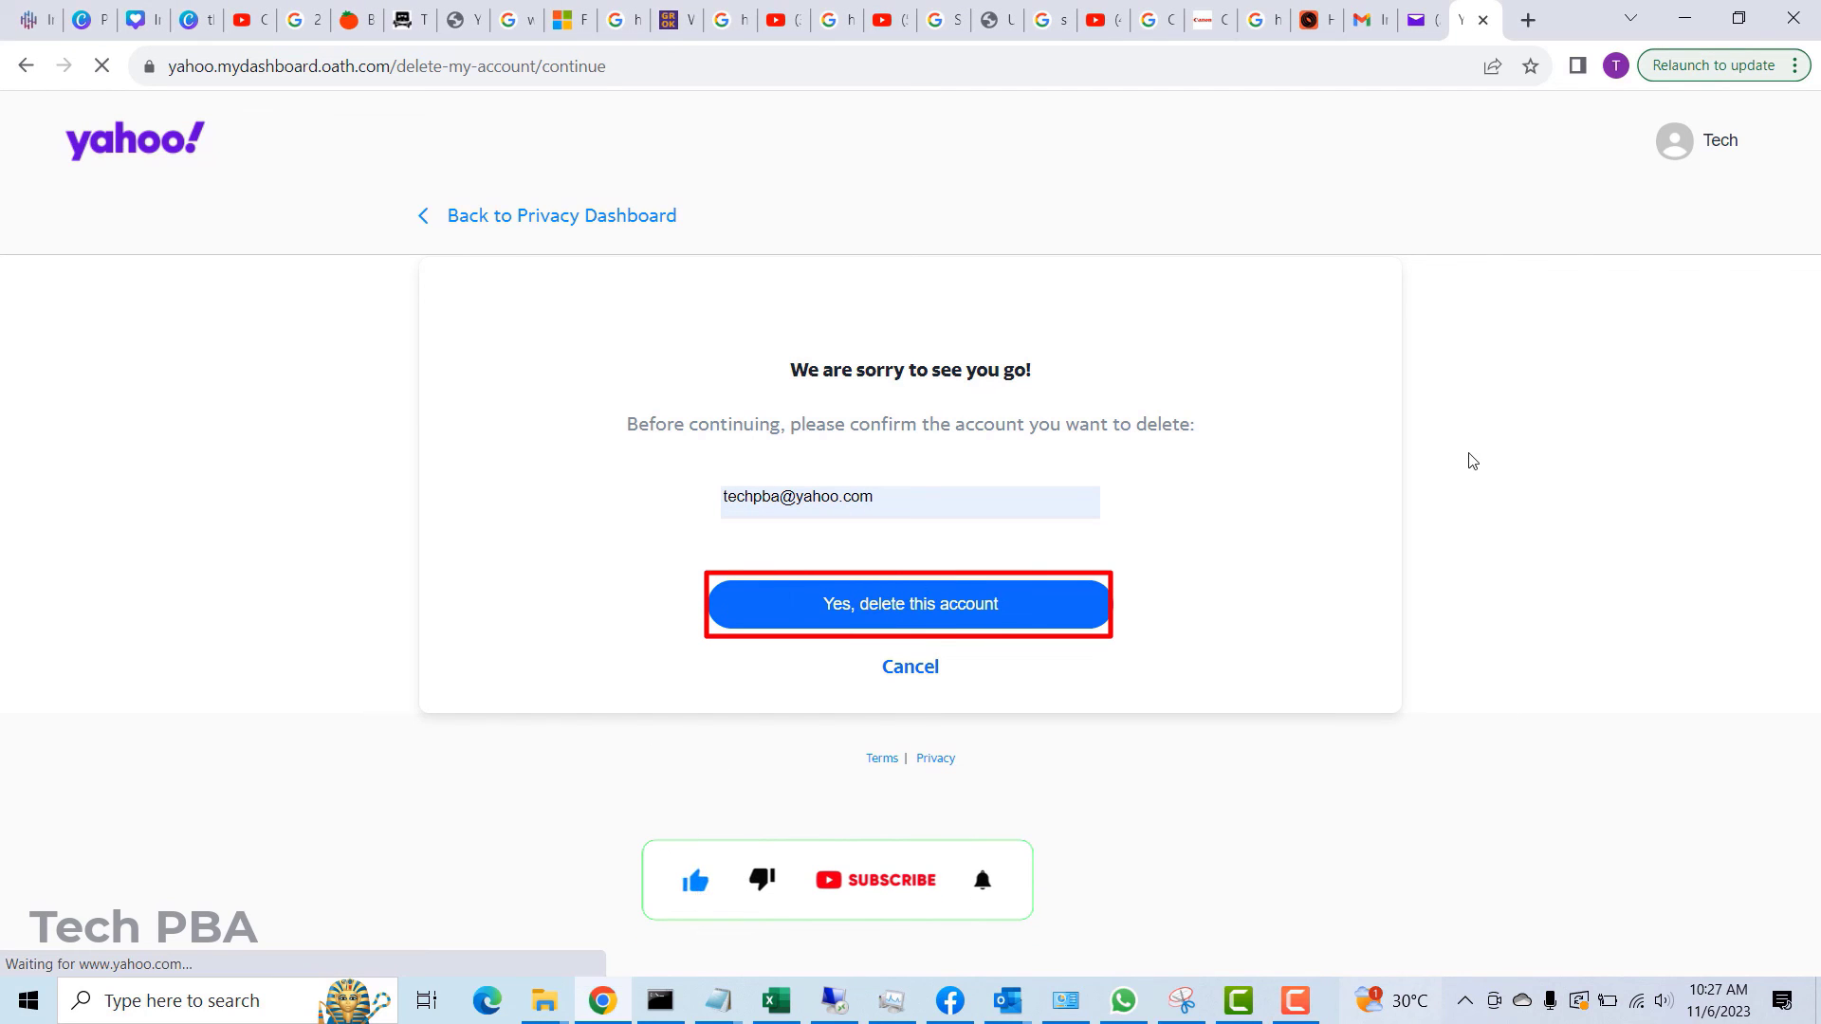